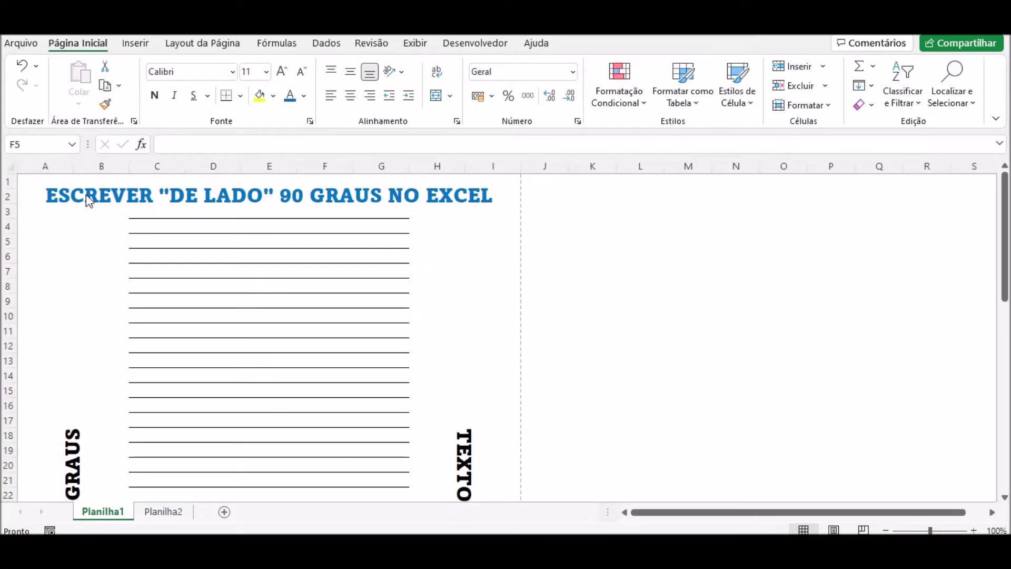
Step: Select the merged title and scroll through the existing sheet to inspect its formatting
{"action": "left_click", "coordinate": [103, 192]}
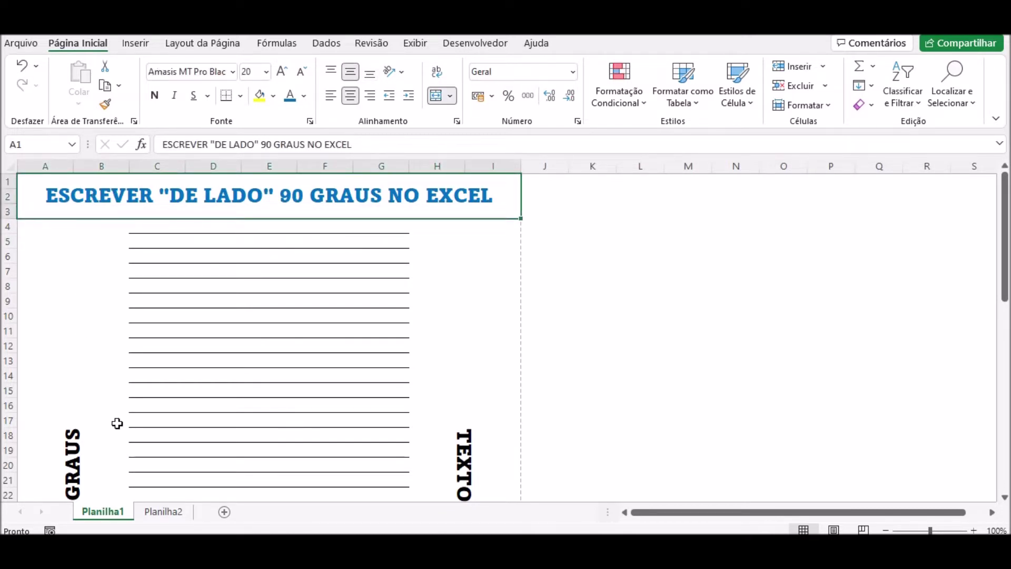
{"action": "scroll", "coordinate": [116, 423], "scroll_direction": "down", "scroll_amount": 2}
{"action": "scroll", "coordinate": [117, 423], "scroll_direction": "down", "scroll_amount": 1}
{"action": "scroll", "coordinate": [117, 423], "scroll_direction": "down", "scroll_amount": 2}
{"action": "scroll", "coordinate": [117, 423], "scroll_direction": "down", "scroll_amount": 1}
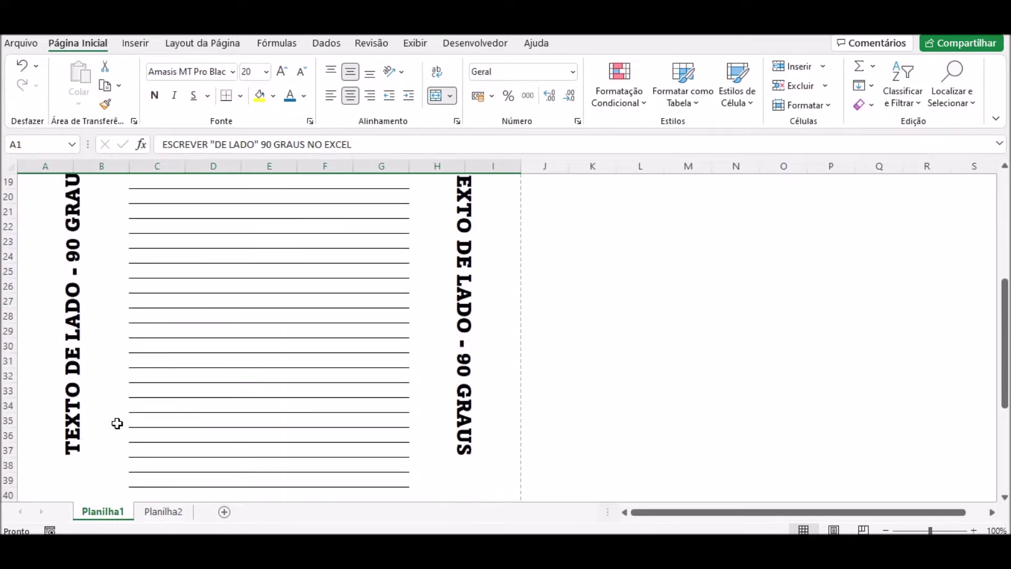
{"action": "scroll", "coordinate": [111, 356], "scroll_direction": "up", "scroll_amount": 2}
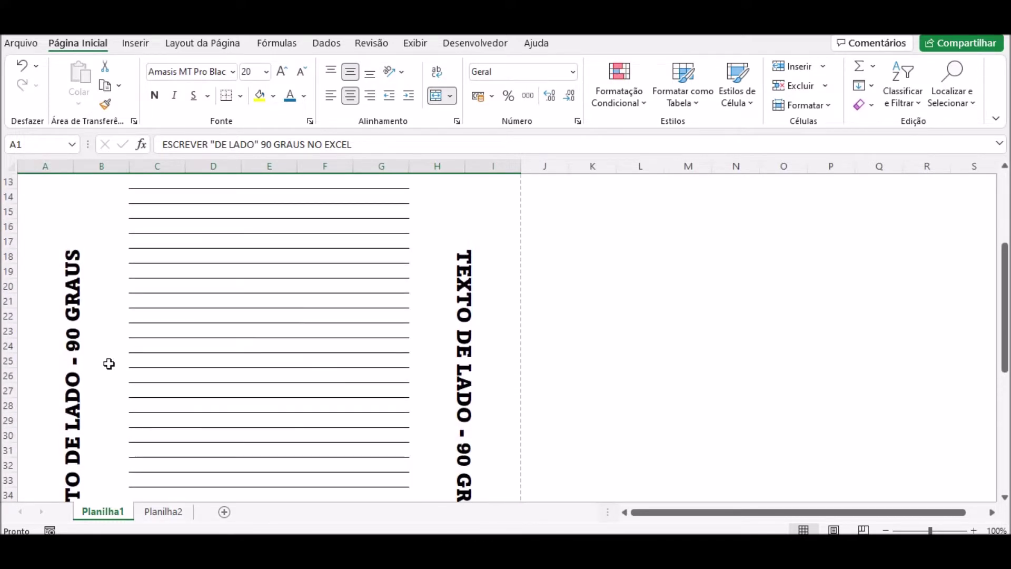
{"action": "scroll", "coordinate": [100, 408], "scroll_direction": "down", "scroll_amount": 3}
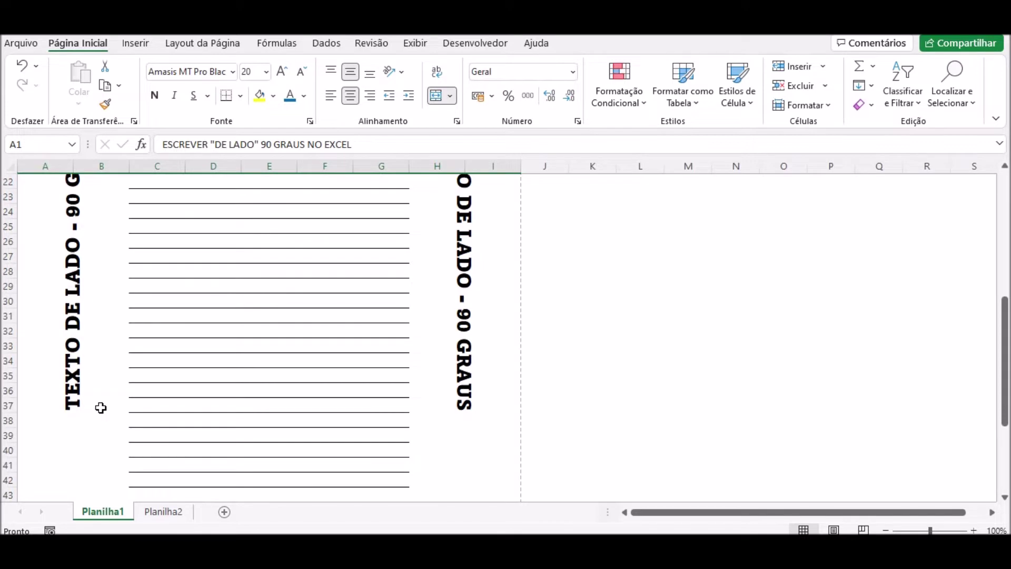
{"action": "scroll", "coordinate": [101, 407], "scroll_direction": "up", "scroll_amount": 2}
{"action": "scroll", "coordinate": [99, 406], "scroll_direction": "up", "scroll_amount": 2}
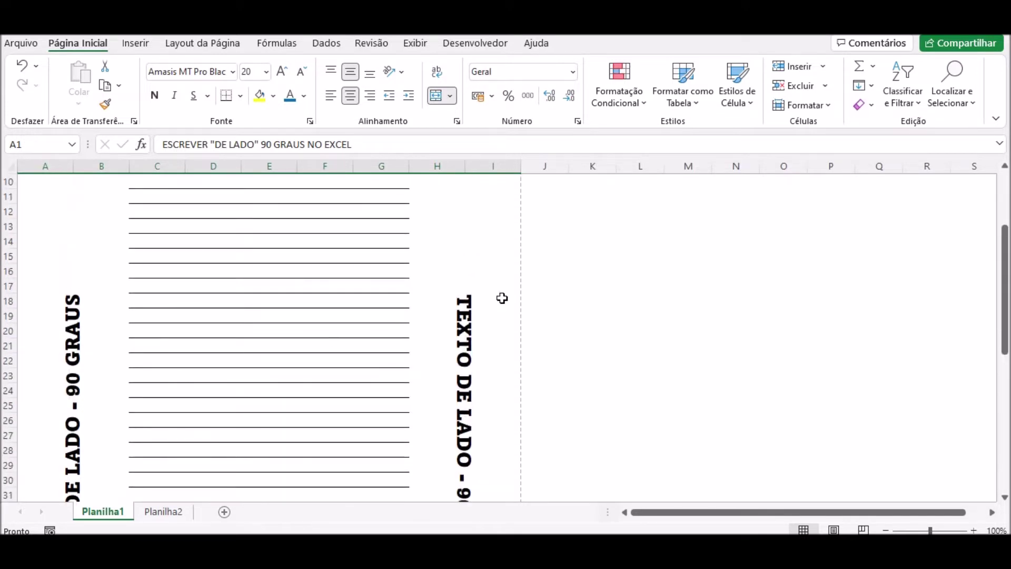
{"action": "scroll", "coordinate": [501, 297], "scroll_direction": "up", "scroll_amount": 3}
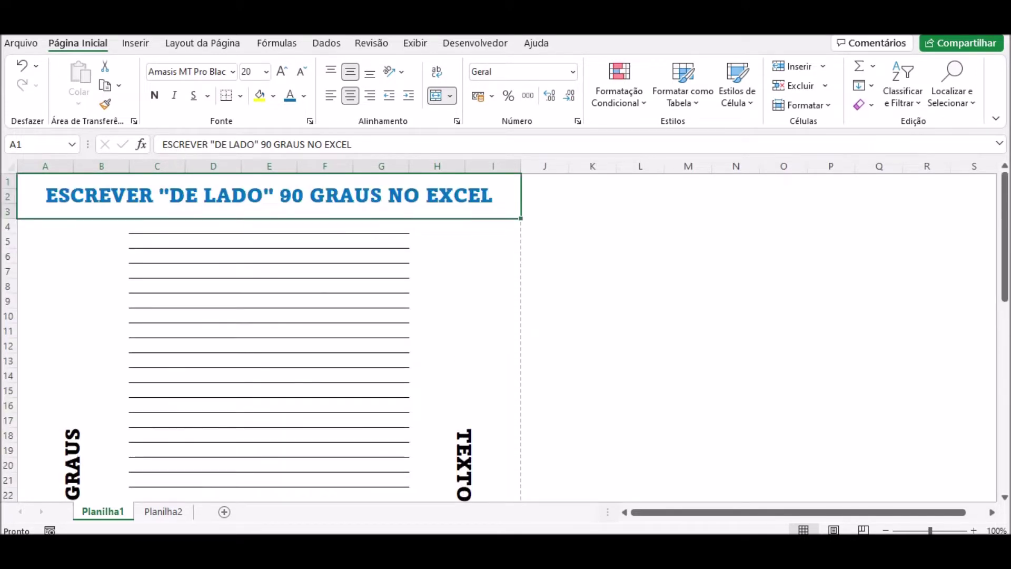
Step: Review the existing sheet's print preview at full width, then return to the worksheet
{"action": "left_click", "coordinate": [22, 43]}
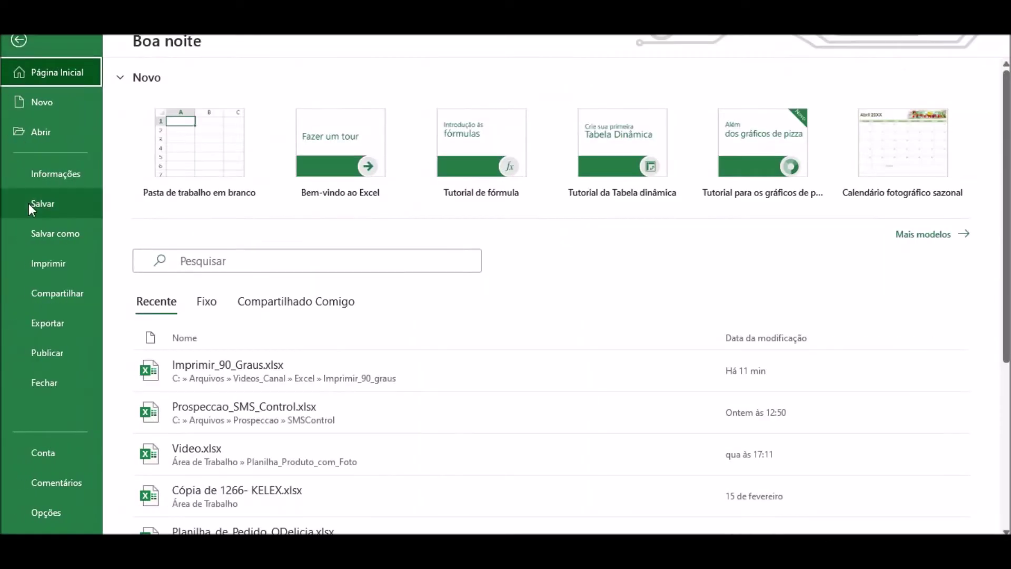
{"action": "left_click", "coordinate": [48, 264]}
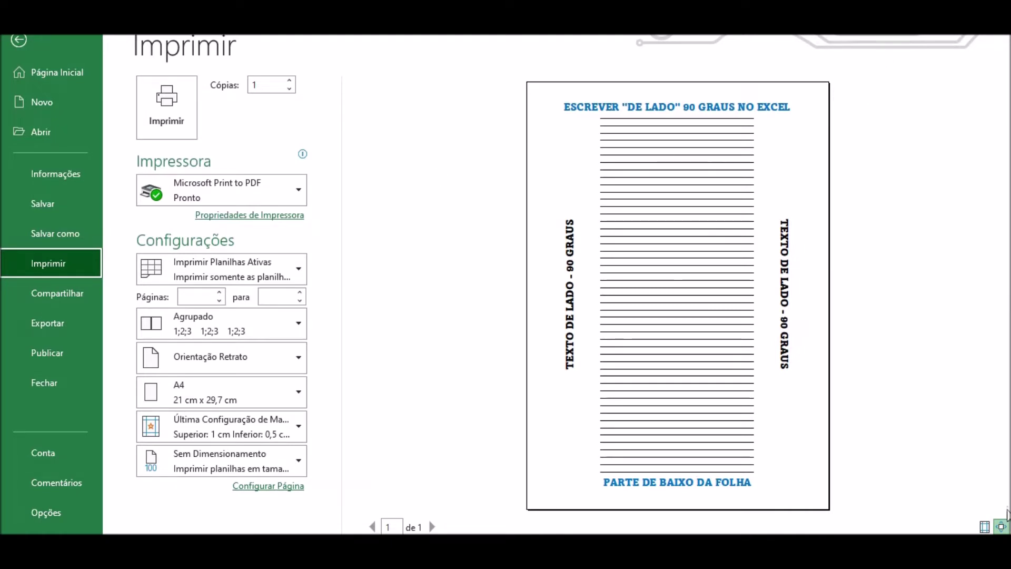
{"action": "left_click", "coordinate": [1001, 526]}
{"action": "scroll", "coordinate": [763, 349], "scroll_direction": "down", "scroll_amount": 5}
{"action": "scroll", "coordinate": [764, 349], "scroll_direction": "down", "scroll_amount": 5}
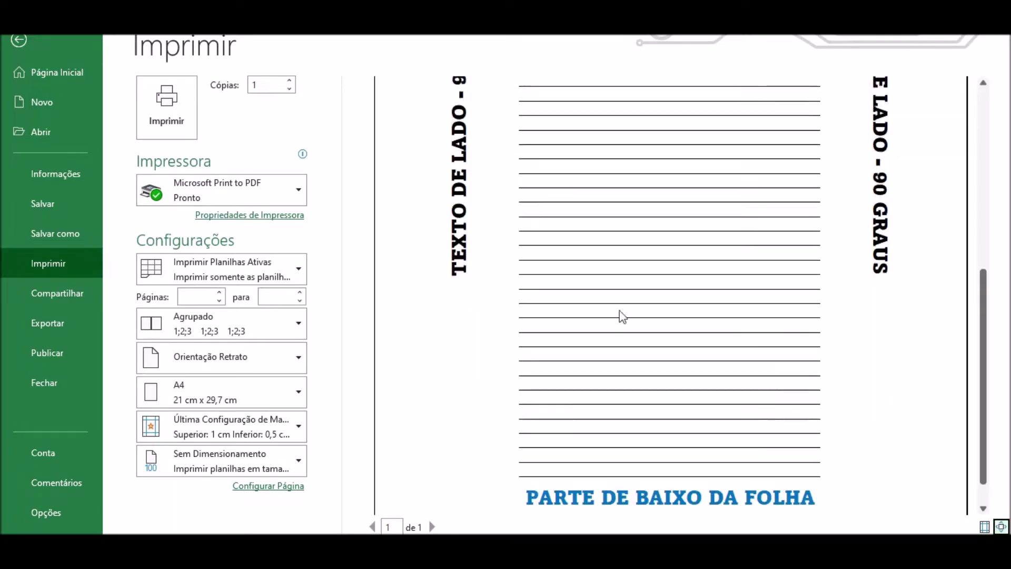
{"action": "left_click", "coordinate": [18, 40]}
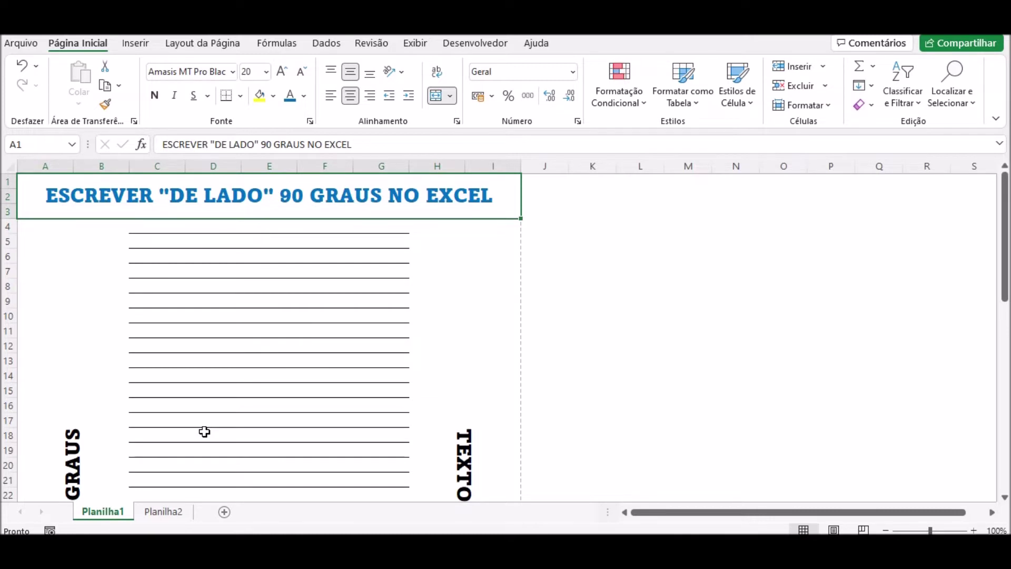
Step: On Planilha2, give columns A through I a Largura da Coluna of 10
{"action": "left_click", "coordinate": [170, 513]}
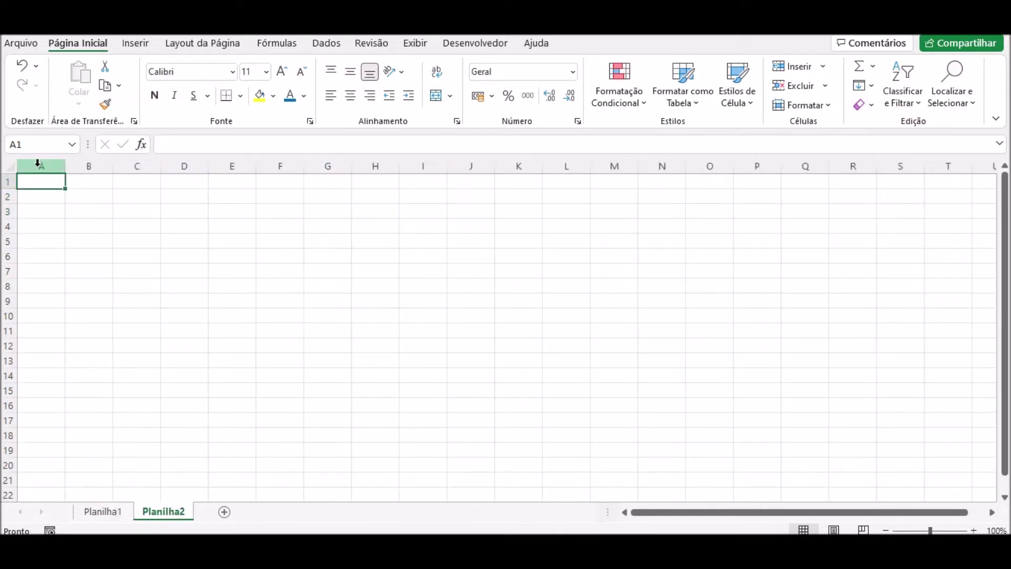
{"action": "left_click_drag", "start_coordinate": [38, 163], "coordinate": [109, 188]}
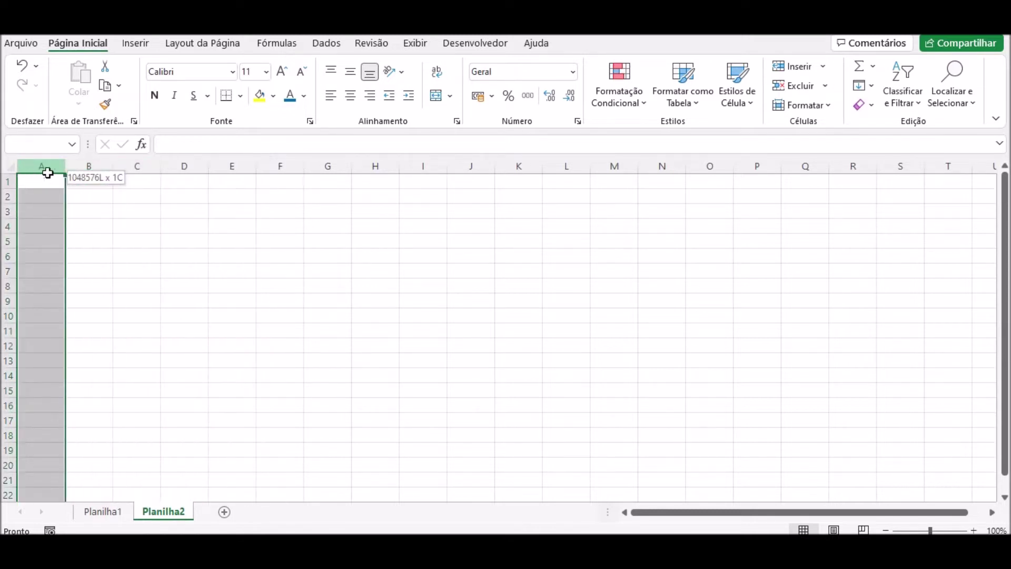
{"action": "left_click_drag", "start_coordinate": [109, 188], "coordinate": [417, 166]}
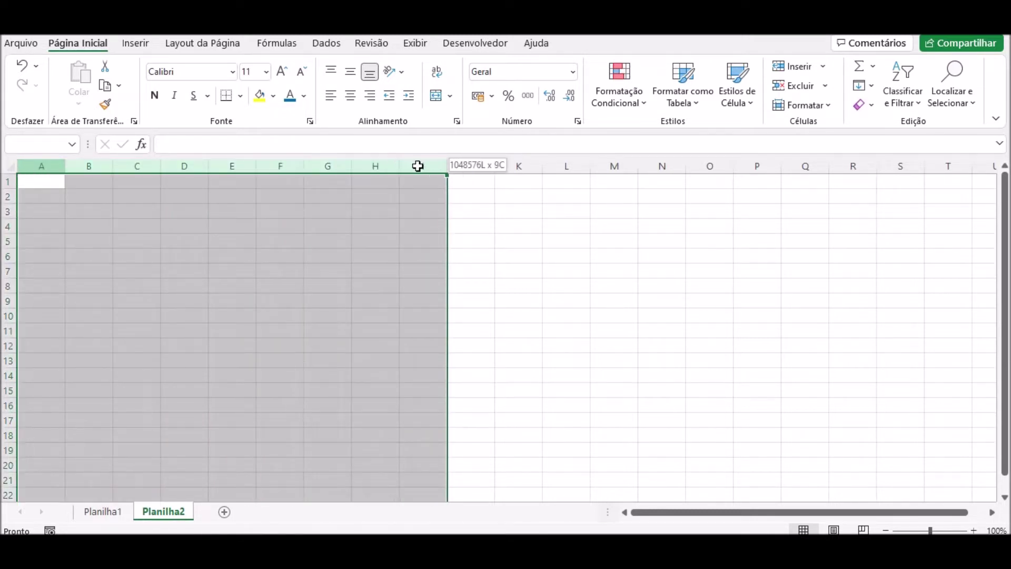
{"action": "left_click_drag", "start_coordinate": [417, 166], "coordinate": [417, 164]}
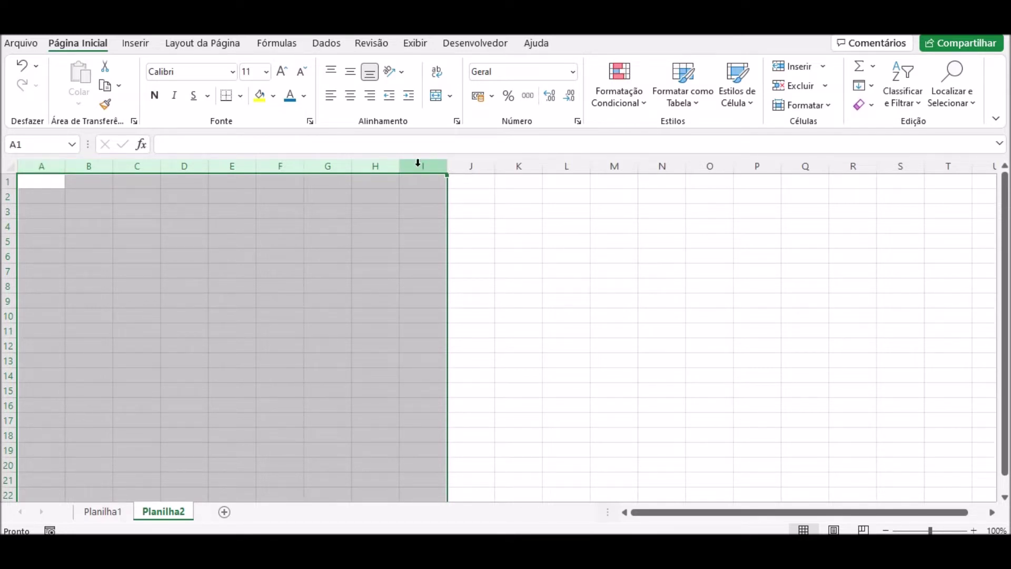
{"action": "right_click", "coordinate": [418, 164]}
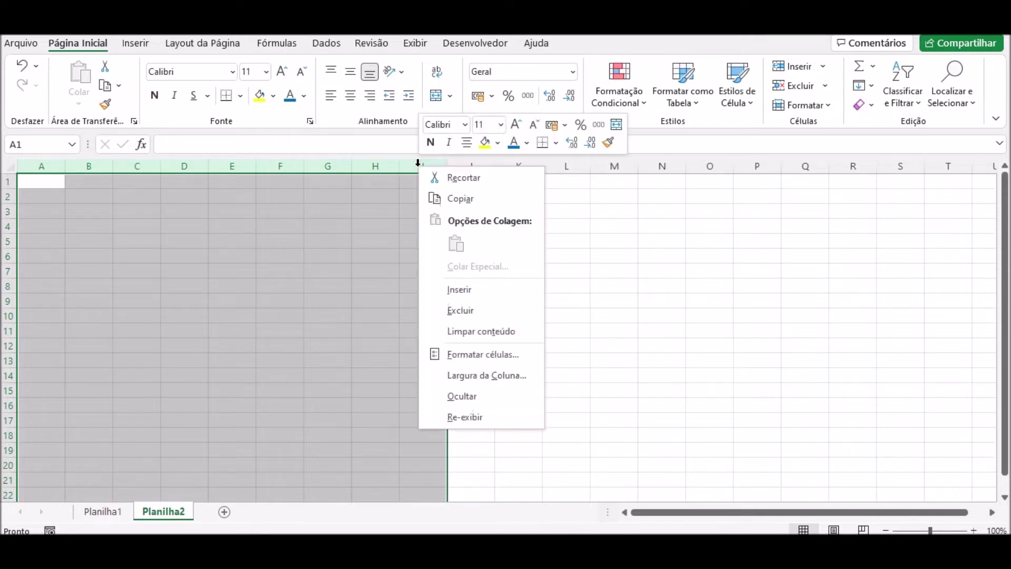
{"action": "left_click", "coordinate": [496, 380]}
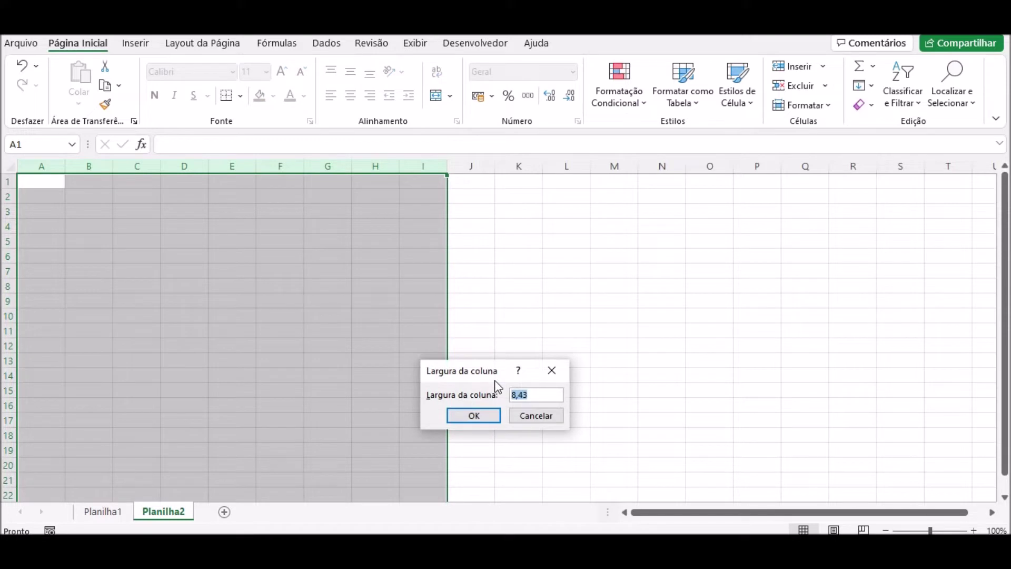
{"action": "type", "text": "10"}
{"action": "left_click", "coordinate": [482, 414]}
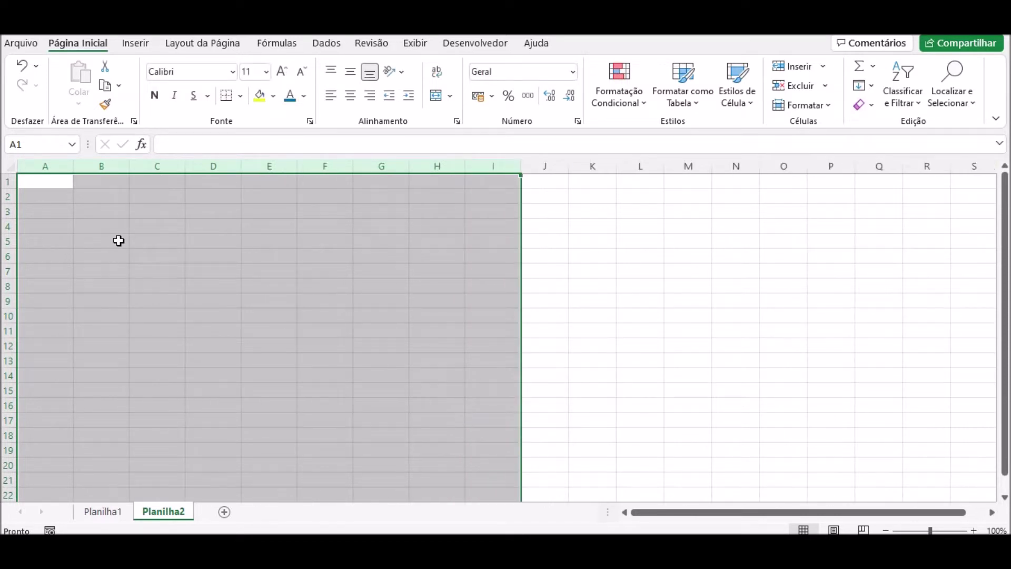
{"action": "left_click", "coordinate": [117, 239]}
{"action": "left_click", "coordinate": [57, 183]}
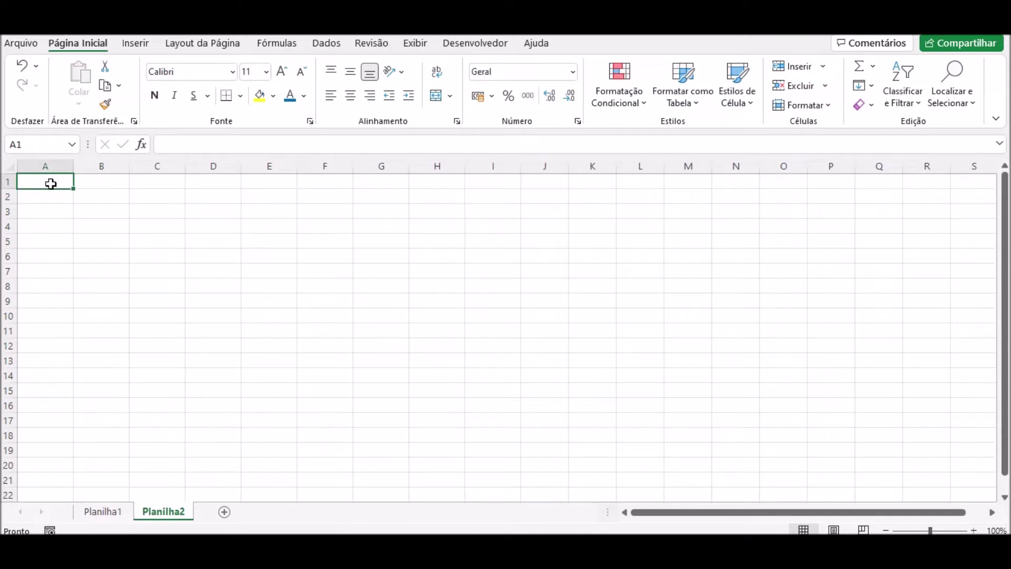
Step: Merge and centre cells A1:I3 into one title cell
{"action": "mouse_move", "coordinate": [51, 183]}
{"action": "left_mouse_down"}
{"action": "mouse_move", "coordinate": [419, 217]}
{"action": "mouse_move", "coordinate": [496, 212]}
{"action": "left_mouse_up"}
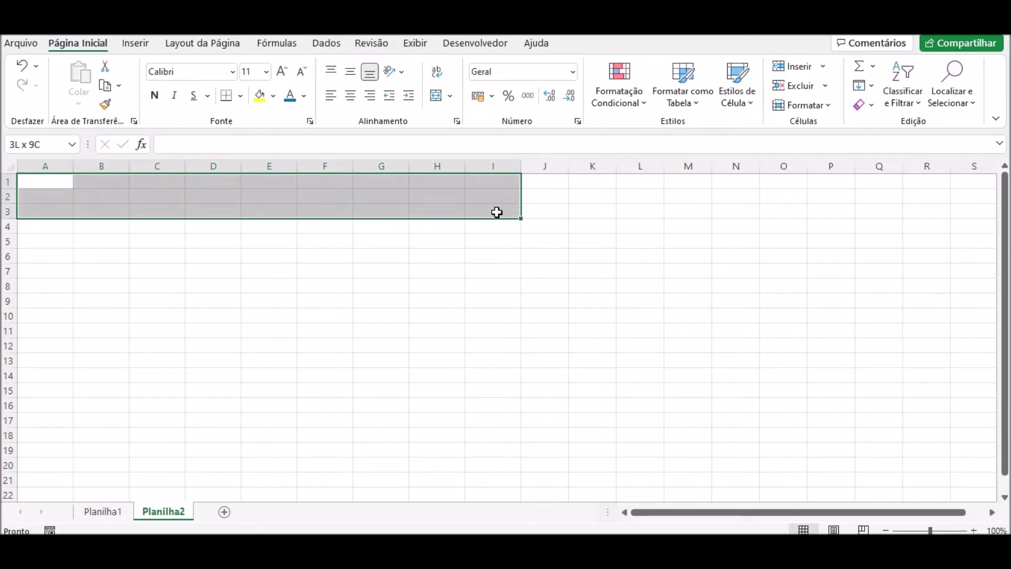
{"action": "left_click_drag", "start_coordinate": [496, 213], "coordinate": [497, 212]}
{"action": "left_click", "coordinate": [435, 103]}
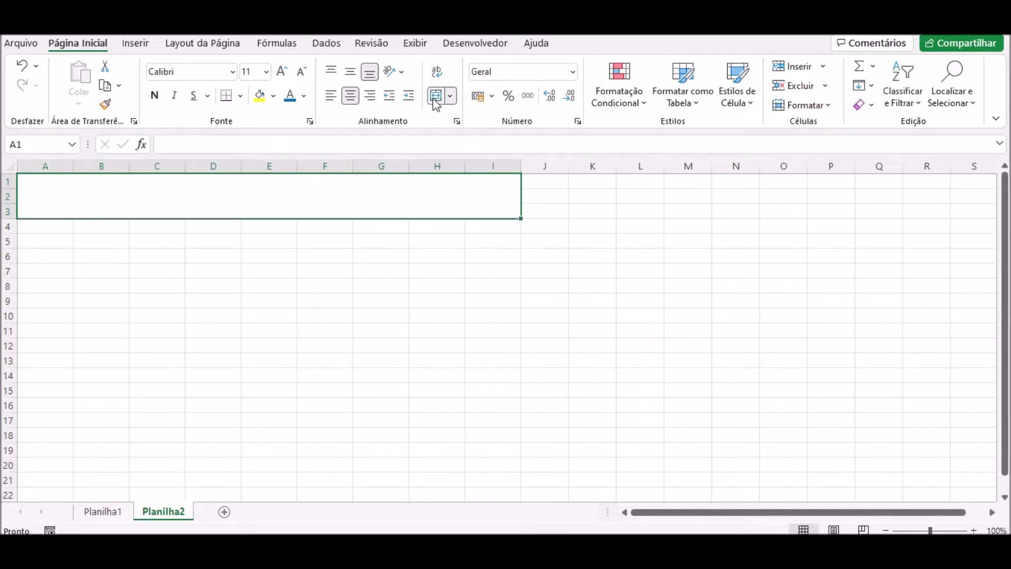
Step: Enter the title ESCREVER "DE LADO" 90 GRAUS NO EXCEL in the merged cell
{"action": "double_click", "coordinate": [319, 196]}
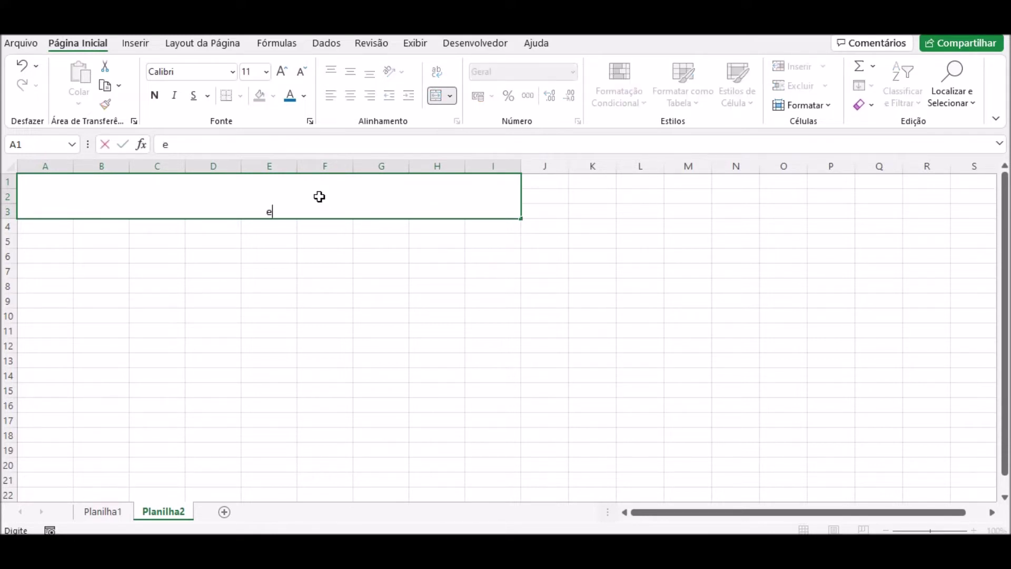
{"action": "type", "text": "ESCREVER \"DEN"}
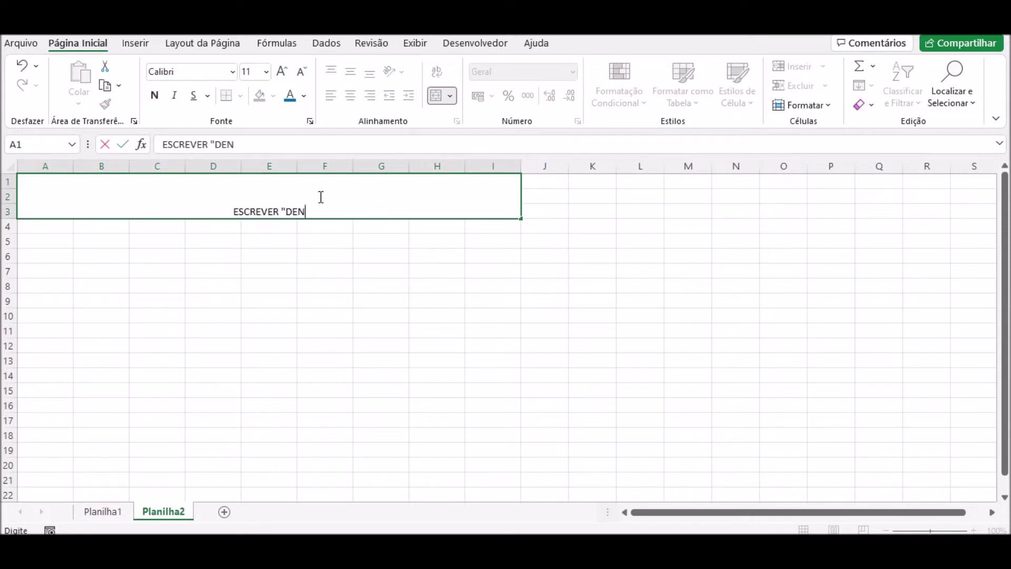
{"action": "key", "text": "BackSpace"}
{"action": "type", "text": "LADO\" 90 GRAUS NO EXCEL"}
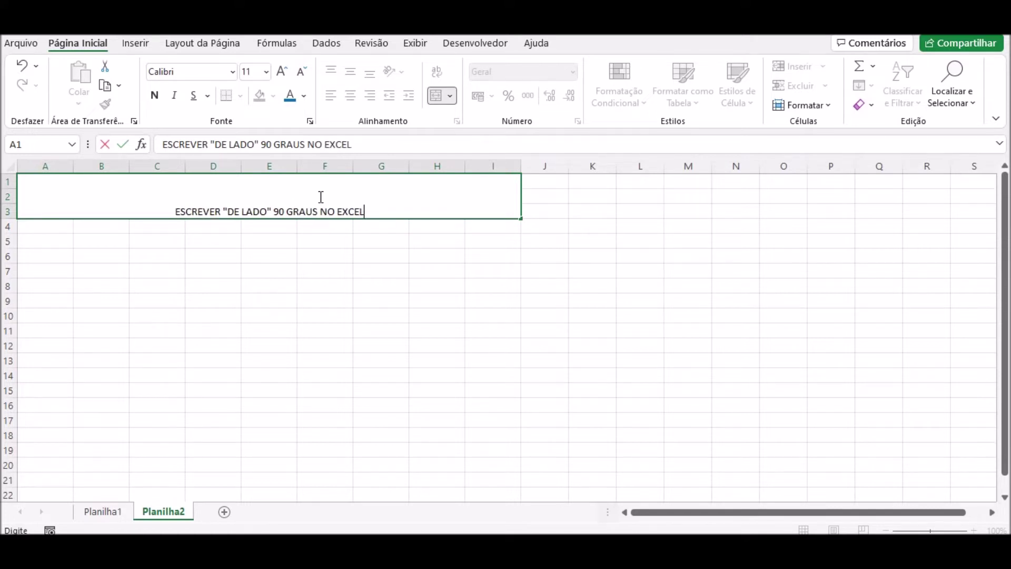
{"action": "key", "text": "Return"}
{"action": "left_click", "coordinate": [308, 198]}
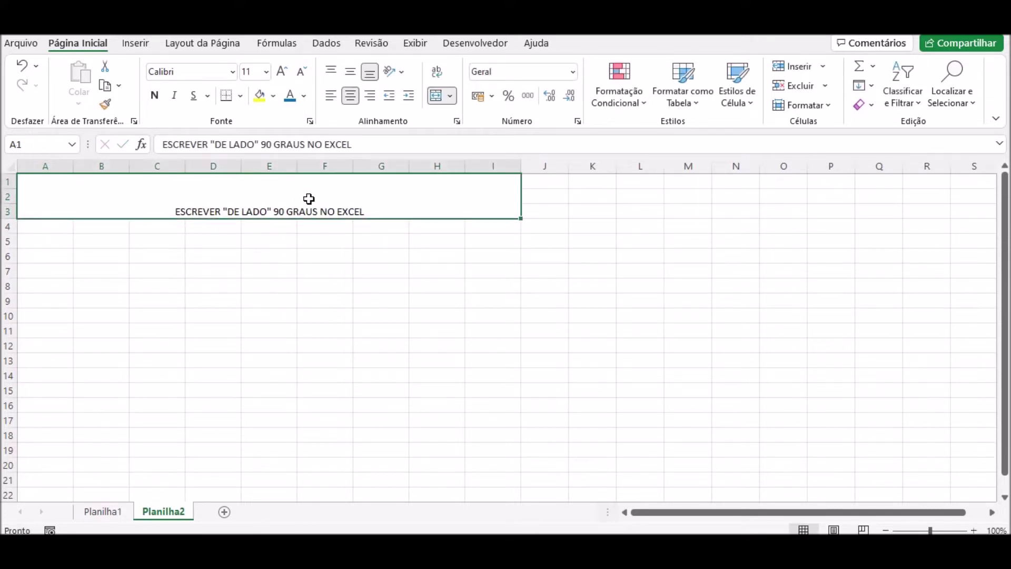
Step: Centre the title vertically using the Format Cells alignment settings
{"action": "right_click", "coordinate": [308, 199]}
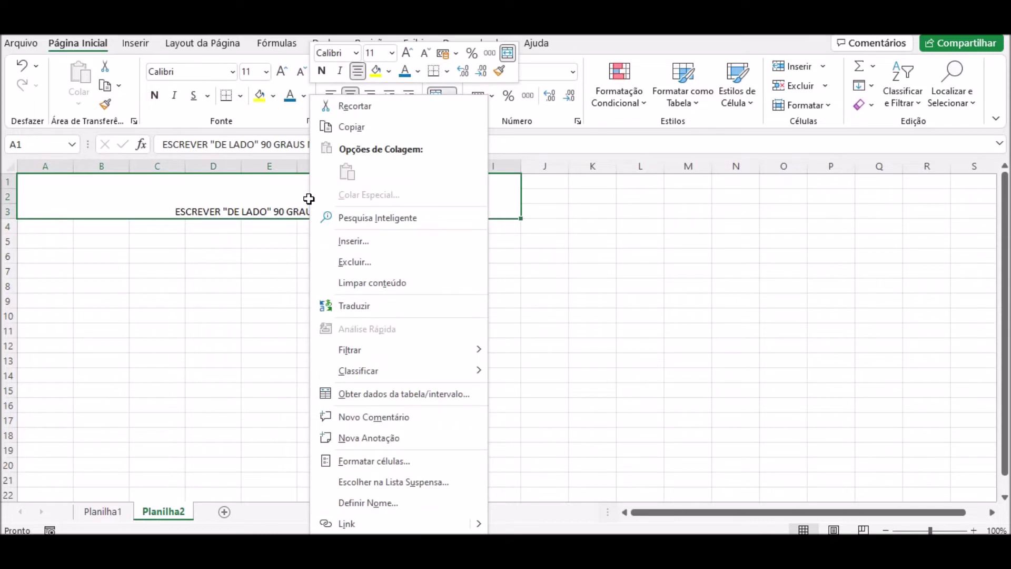
{"action": "left_click", "coordinate": [405, 464]}
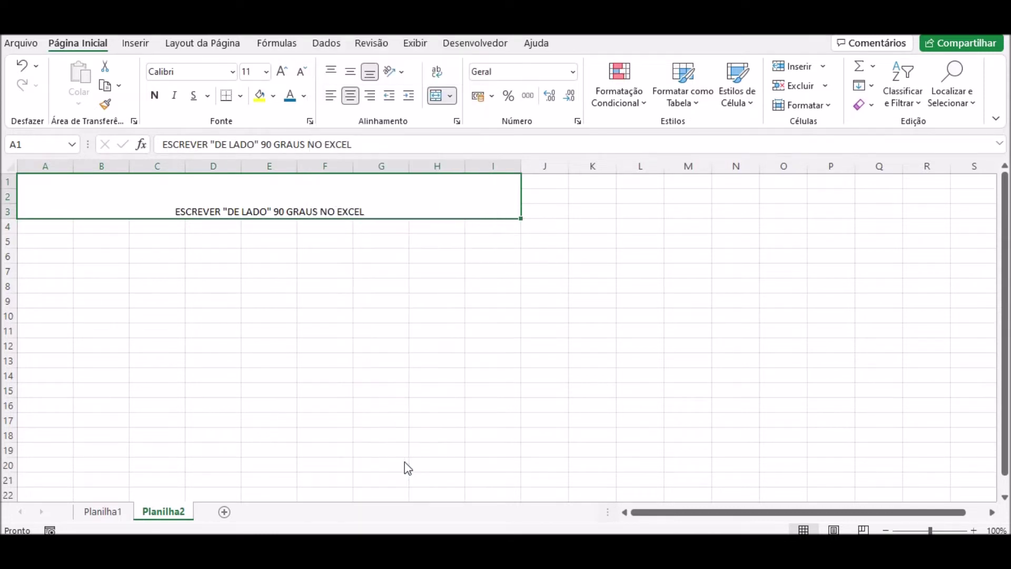
{"action": "left_click", "coordinate": [280, 210]}
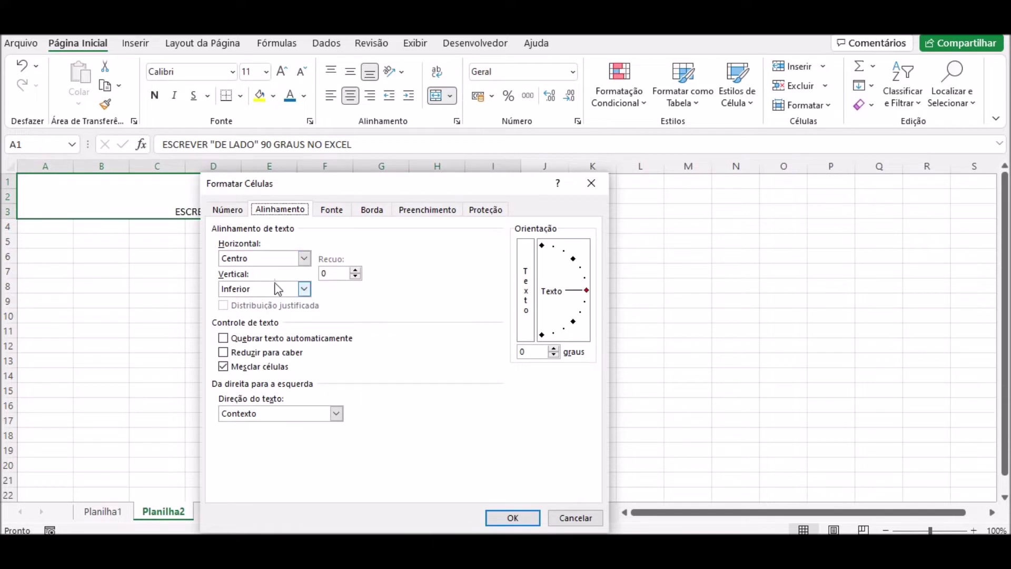
{"action": "left_click", "coordinate": [294, 291]}
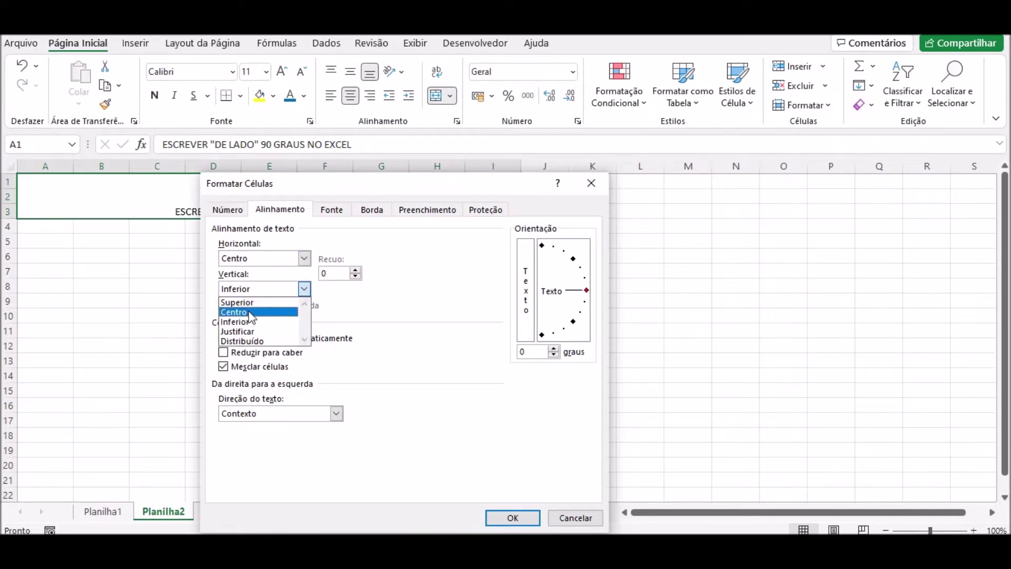
{"action": "left_click", "coordinate": [253, 311]}
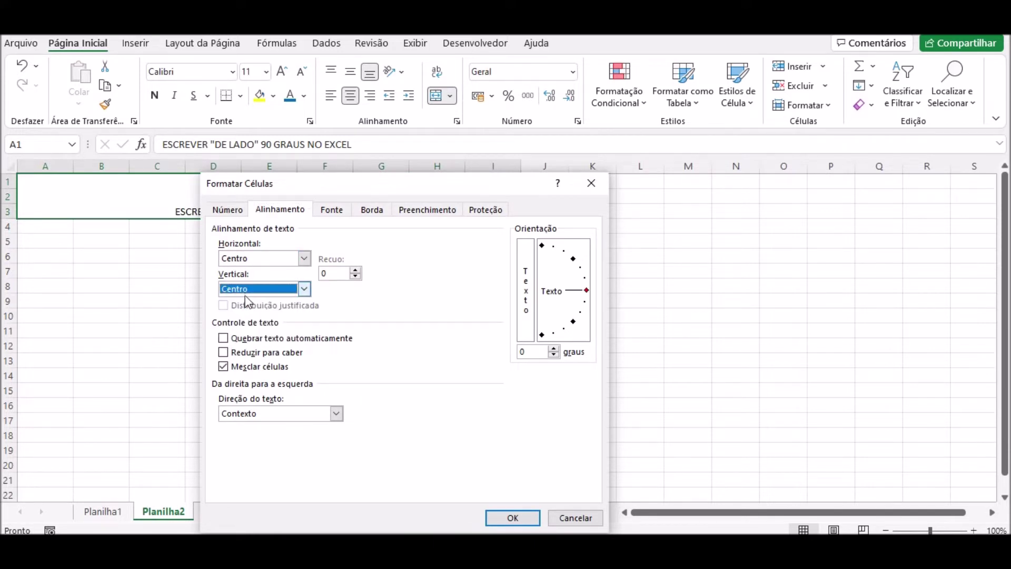
{"action": "left_click", "coordinate": [515, 519]}
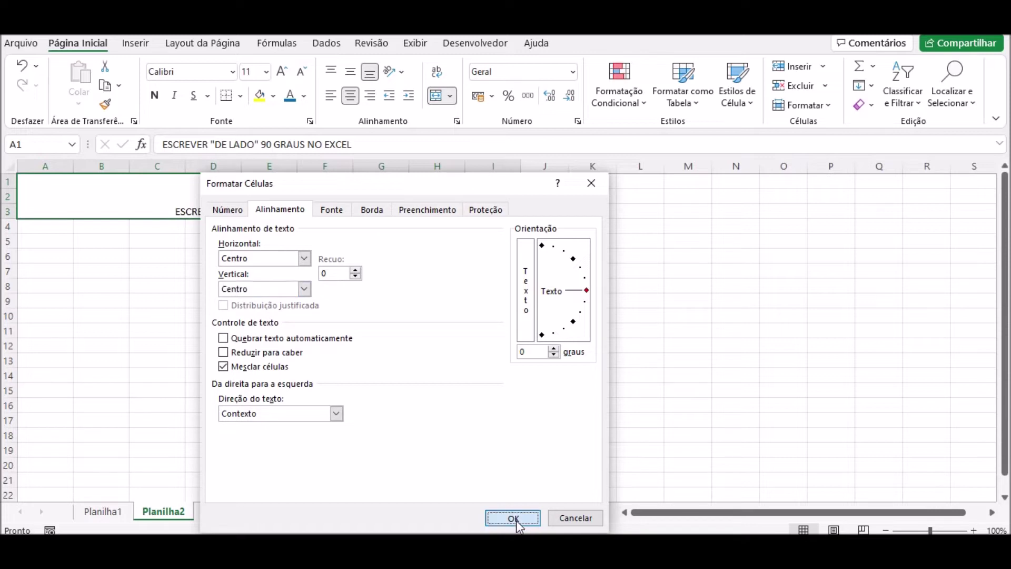
Step: Make the title blue Amasis MT Pro Black at font size 20
{"action": "left_click", "coordinate": [233, 72]}
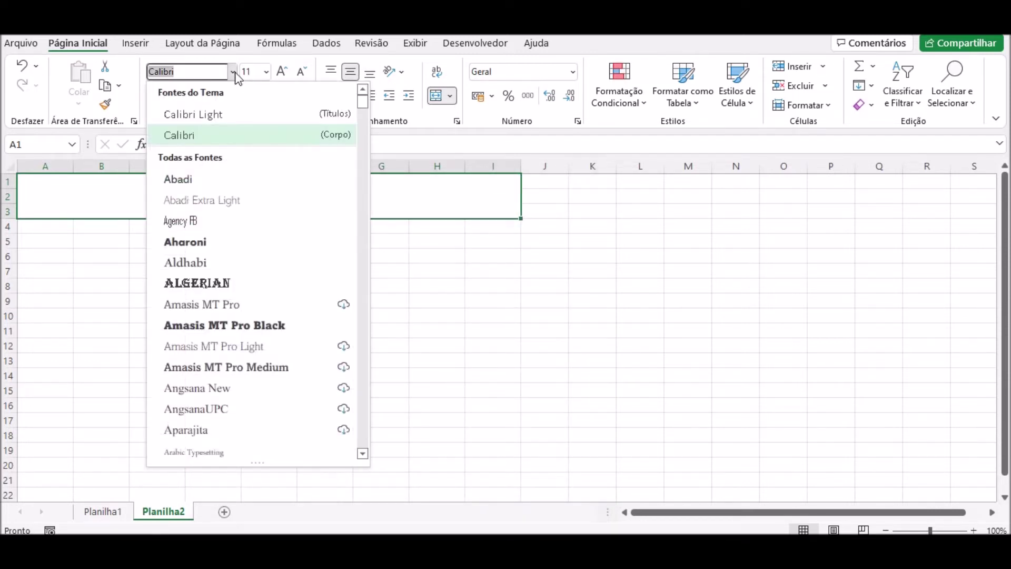
{"action": "left_click", "coordinate": [217, 331]}
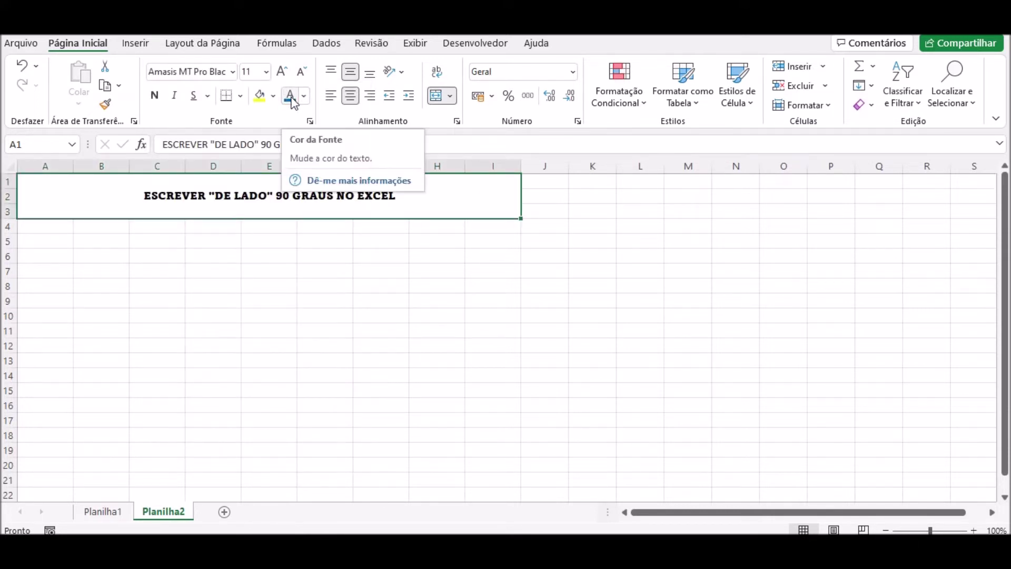
{"action": "left_click", "coordinate": [290, 97]}
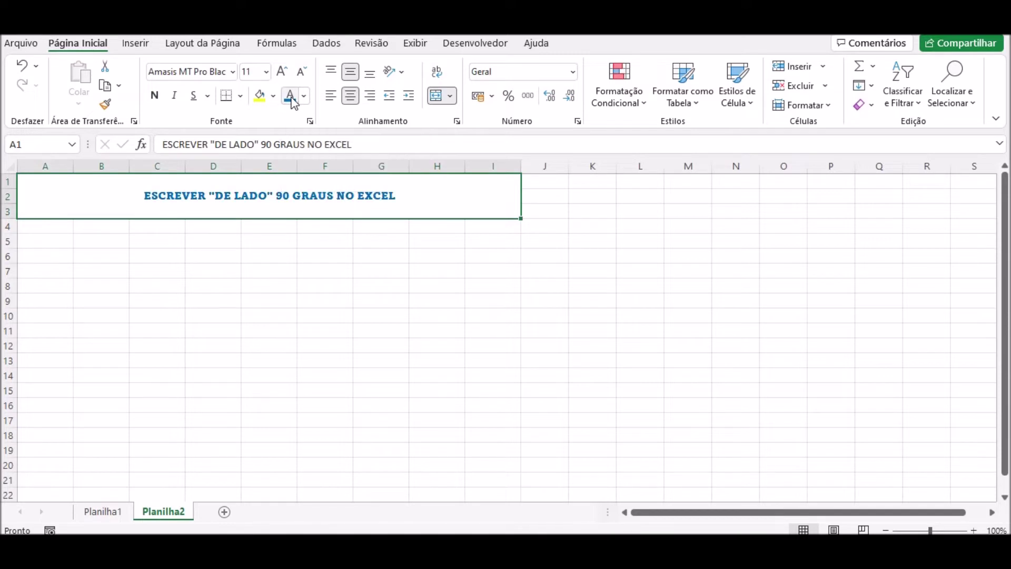
{"action": "type", "text": "20"}
{"action": "key", "text": "Return"}
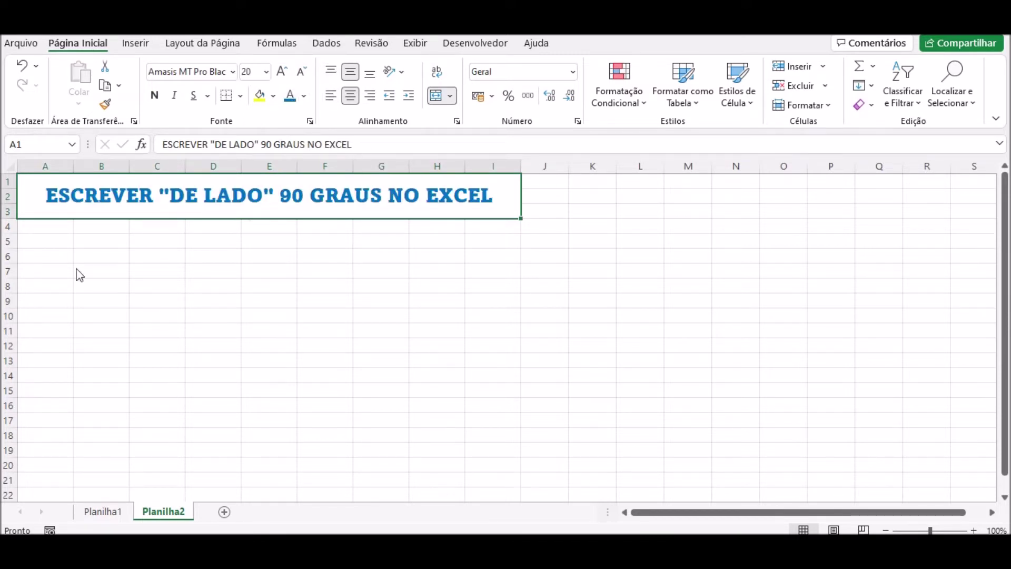
{"action": "scroll", "coordinate": [61, 259], "scroll_direction": "down", "scroll_amount": 3}
{"action": "scroll", "coordinate": [61, 259], "scroll_direction": "up", "scroll_amount": 3}
{"action": "scroll", "coordinate": [60, 259], "scroll_direction": "down", "scroll_amount": 4}
{"action": "scroll", "coordinate": [60, 259], "scroll_direction": "down", "scroll_amount": 3}
{"action": "scroll", "coordinate": [61, 259], "scroll_direction": "up", "scroll_amount": 5}
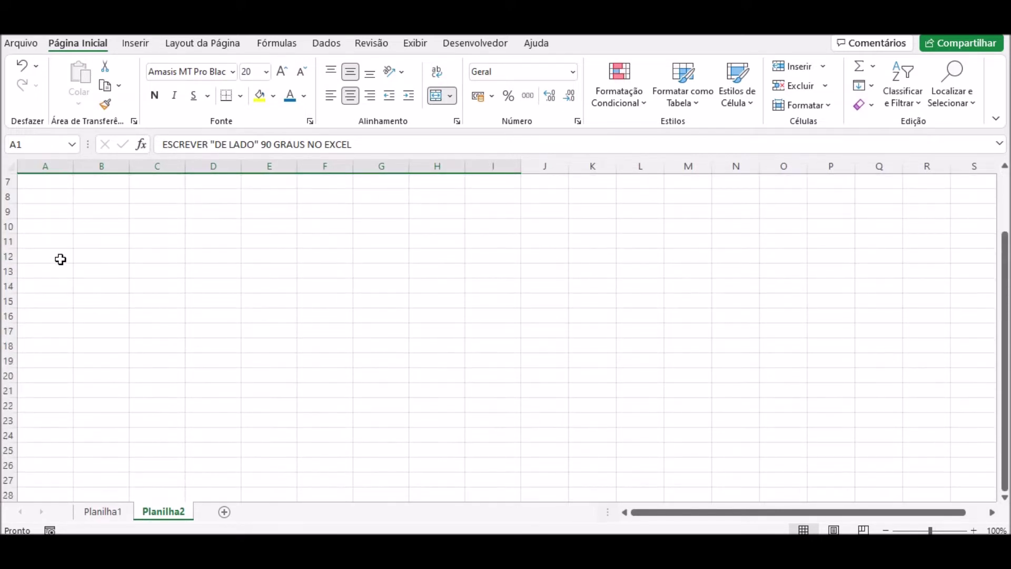
{"action": "scroll", "coordinate": [60, 259], "scroll_direction": "down", "scroll_amount": 2}
{"action": "scroll", "coordinate": [60, 259], "scroll_direction": "down", "scroll_amount": 3}
{"action": "scroll", "coordinate": [61, 259], "scroll_direction": "down", "scroll_amount": 1}
{"action": "scroll", "coordinate": [60, 259], "scroll_direction": "down", "scroll_amount": 1}
{"action": "scroll", "coordinate": [60, 259], "scroll_direction": "up", "scroll_amount": 7}
{"action": "scroll", "coordinate": [60, 259], "scroll_direction": "up", "scroll_amount": 2}
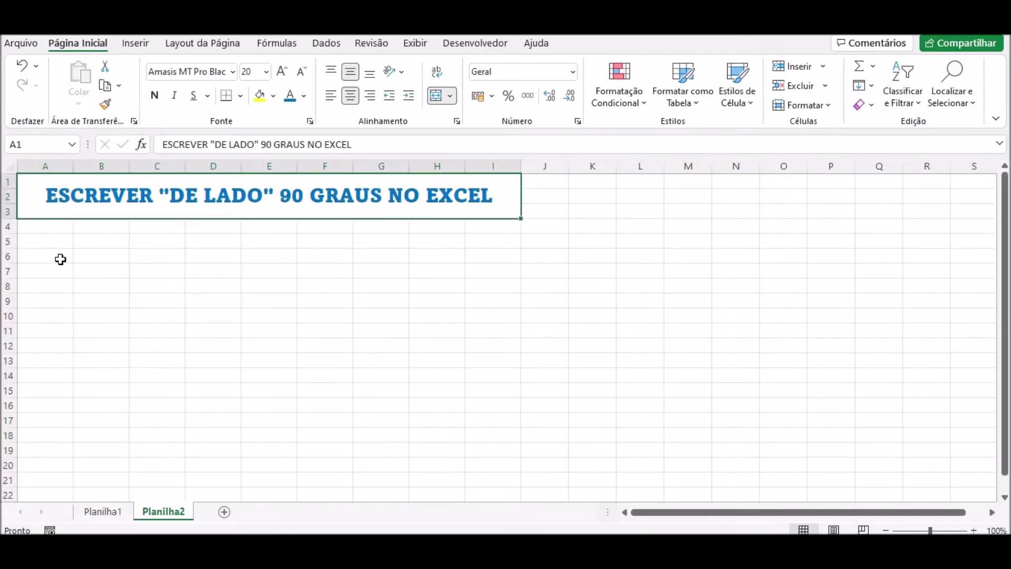
{"action": "left_click", "coordinate": [21, 43]}
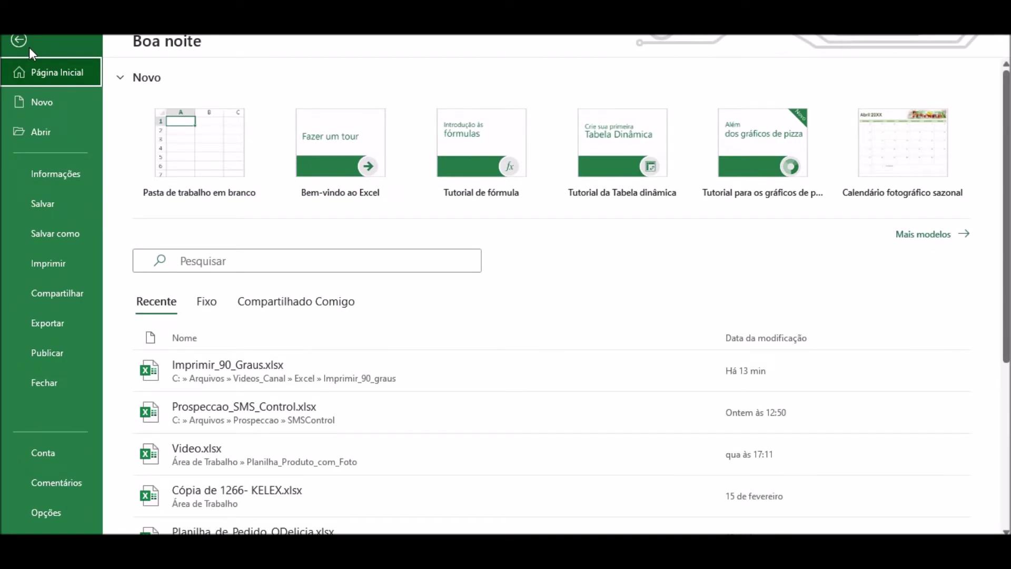
{"action": "left_click", "coordinate": [58, 266]}
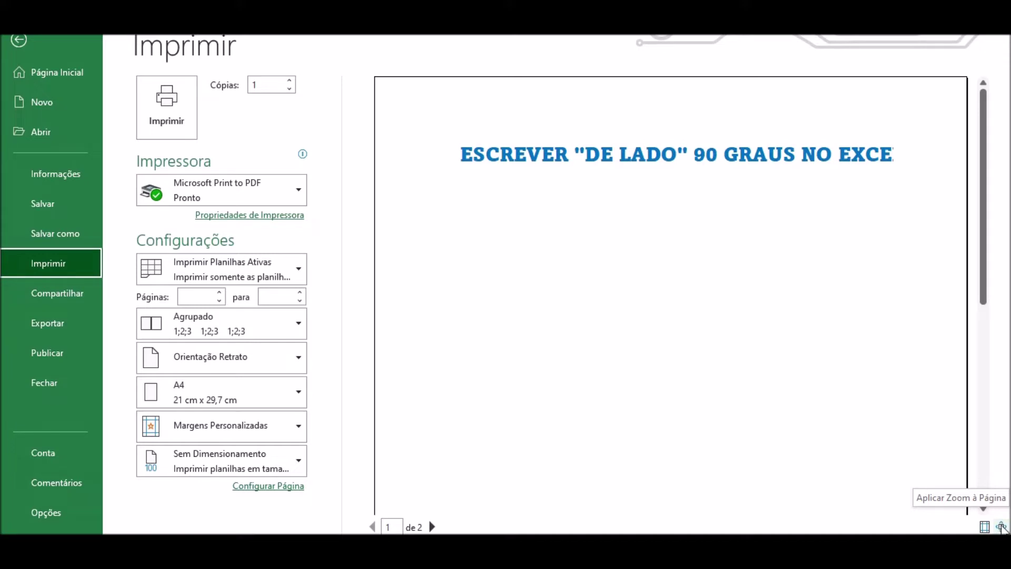
{"action": "left_click", "coordinate": [1002, 527]}
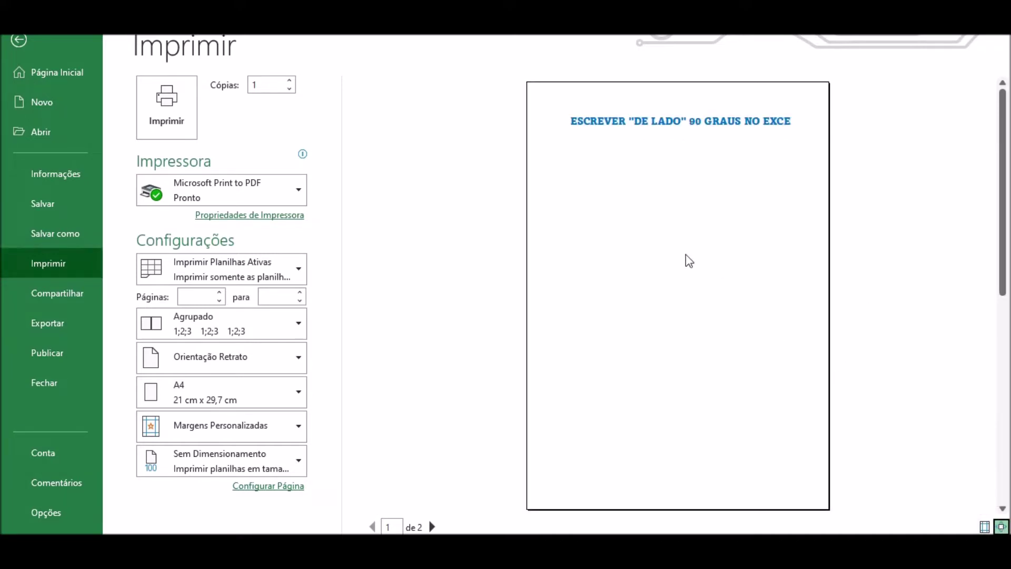
{"action": "left_click", "coordinate": [27, 47]}
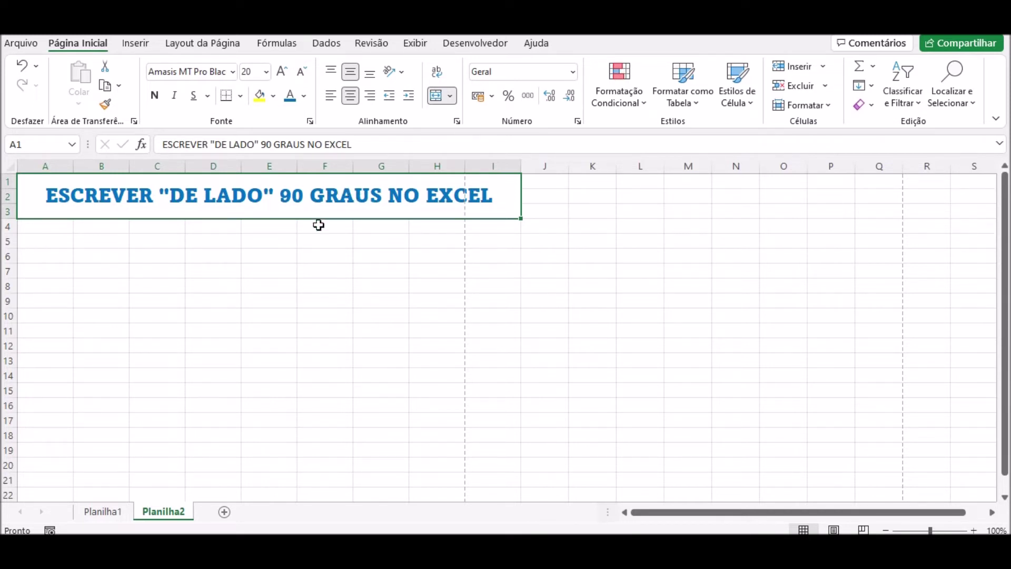
Step: In Margens Personalizadas, set left and right margins to 0,5 and top and bottom to 1
{"action": "left_click", "coordinate": [206, 43]}
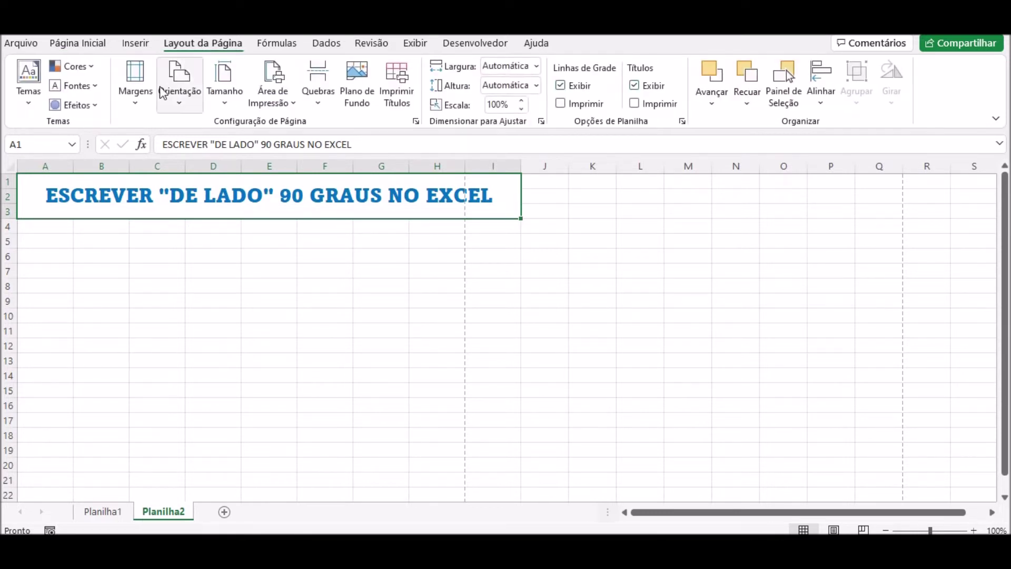
{"action": "left_click", "coordinate": [142, 107]}
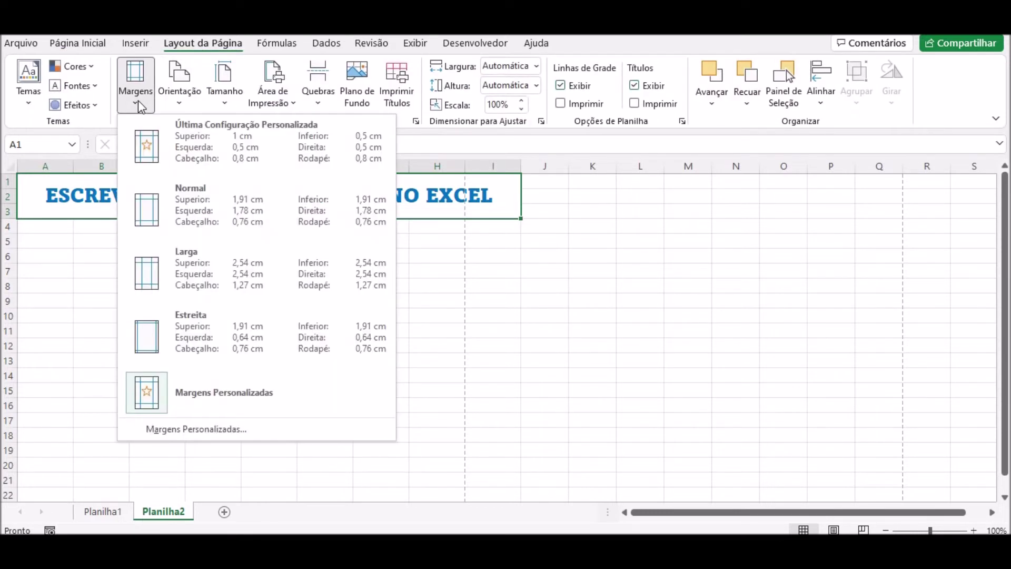
{"action": "left_click", "coordinate": [220, 431]}
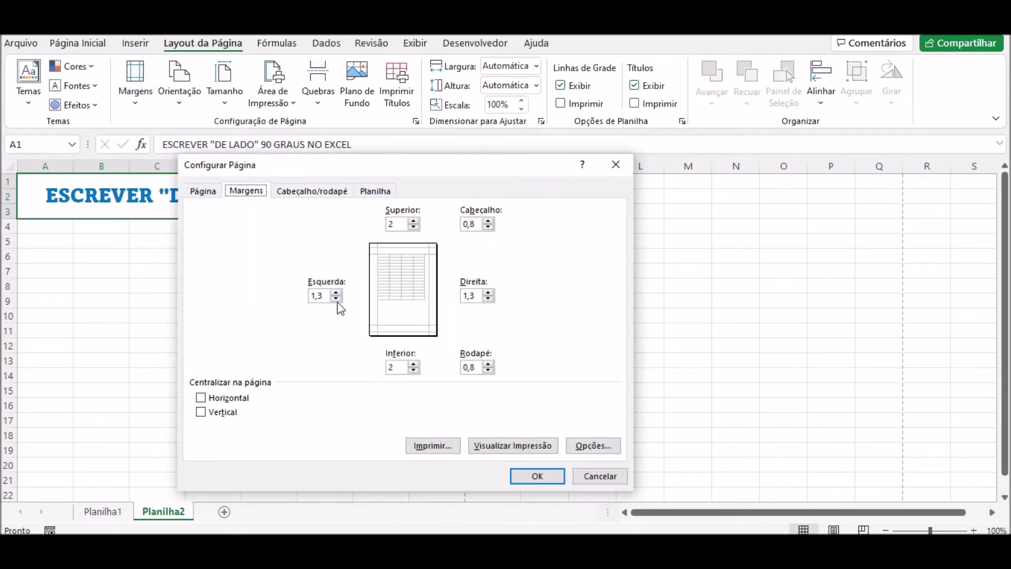
{"action": "left_click", "coordinate": [336, 298]}
{"action": "type", "text": "0,5"}
{"action": "left_click", "coordinate": [336, 298]}
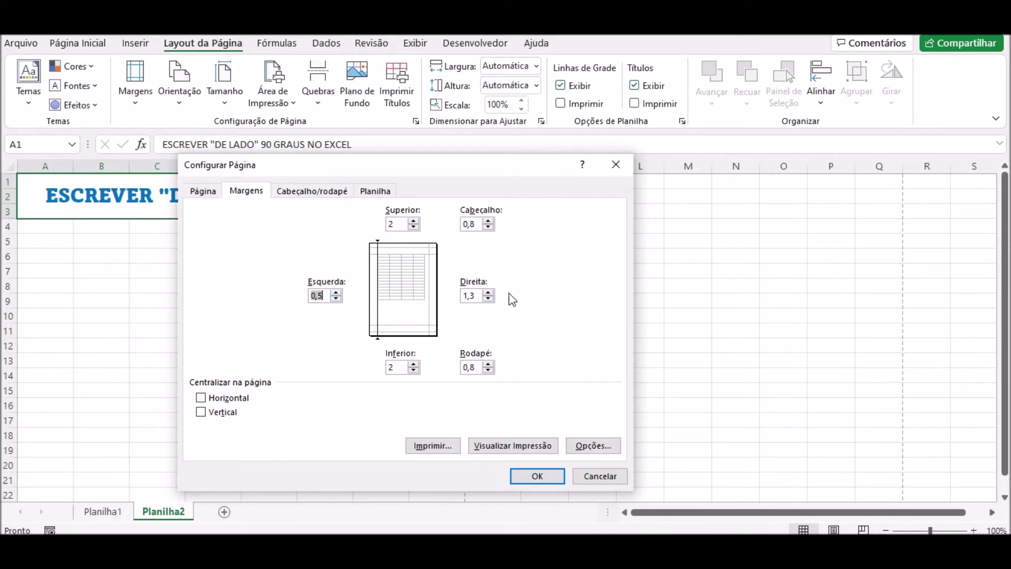
{"action": "left_click", "coordinate": [489, 298]}
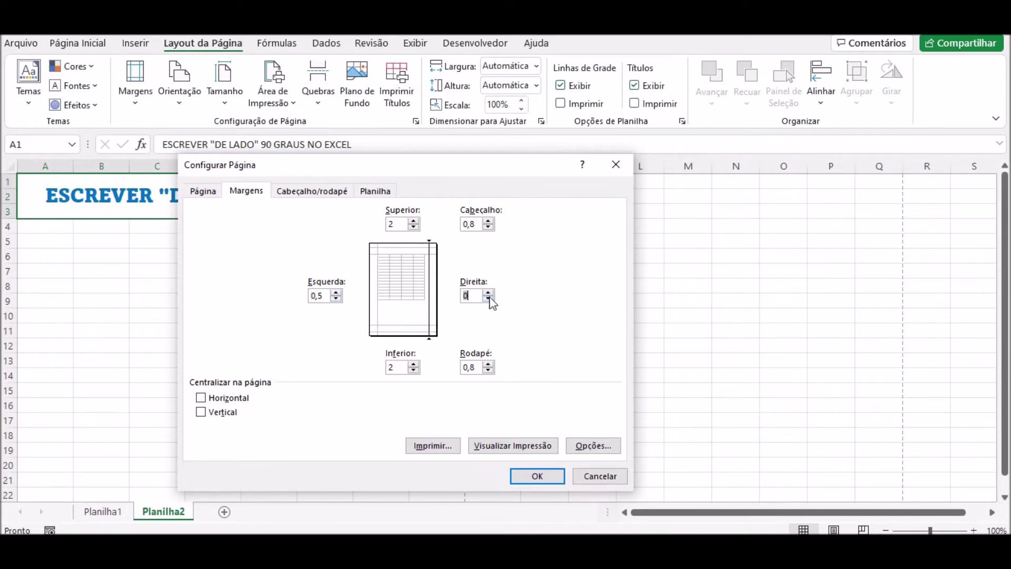
{"action": "type", "text": ",5"}
{"action": "left_click", "coordinate": [414, 227]}
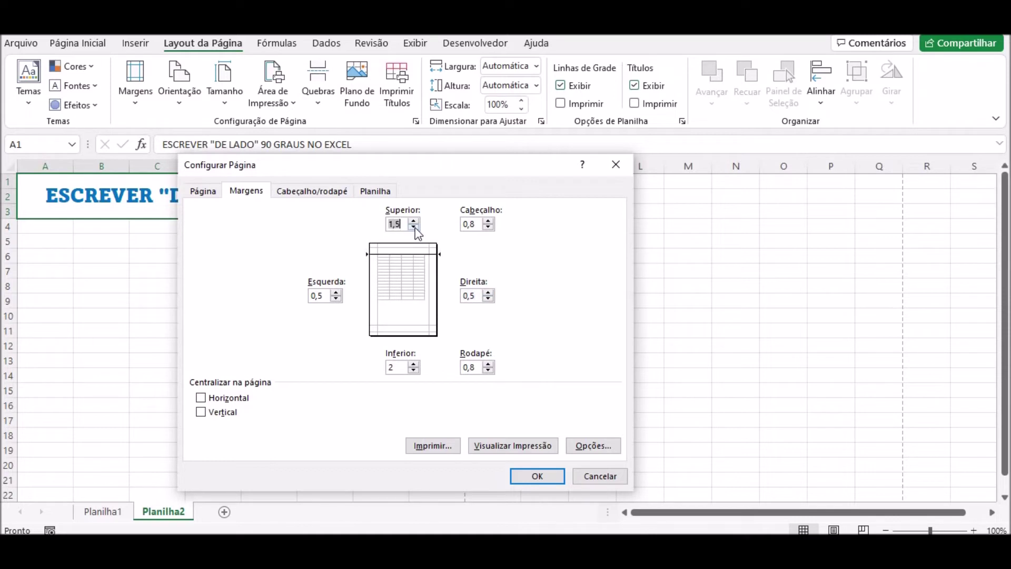
{"action": "left_click", "coordinate": [414, 370]}
{"action": "type", "text": "1"}
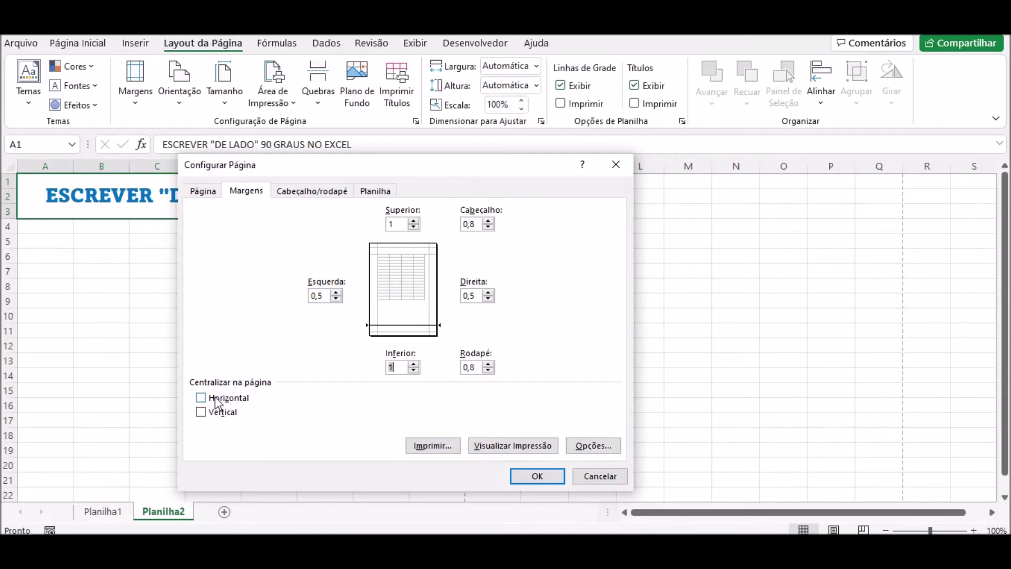
Step: Centre the page horizontally and apply the margin settings
{"action": "left_click", "coordinate": [208, 401]}
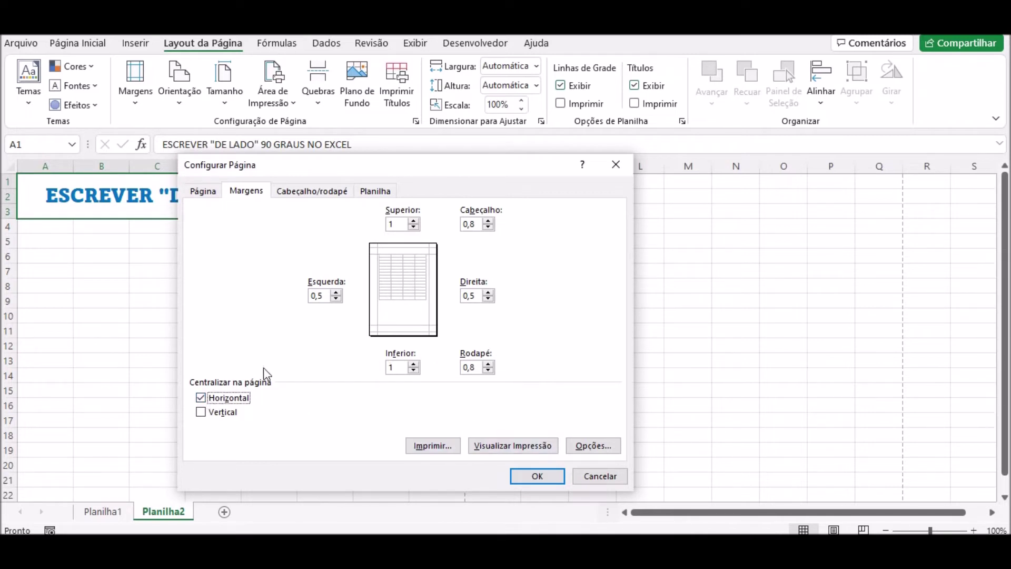
{"action": "left_click", "coordinate": [217, 401]}
{"action": "left_click", "coordinate": [217, 401]}
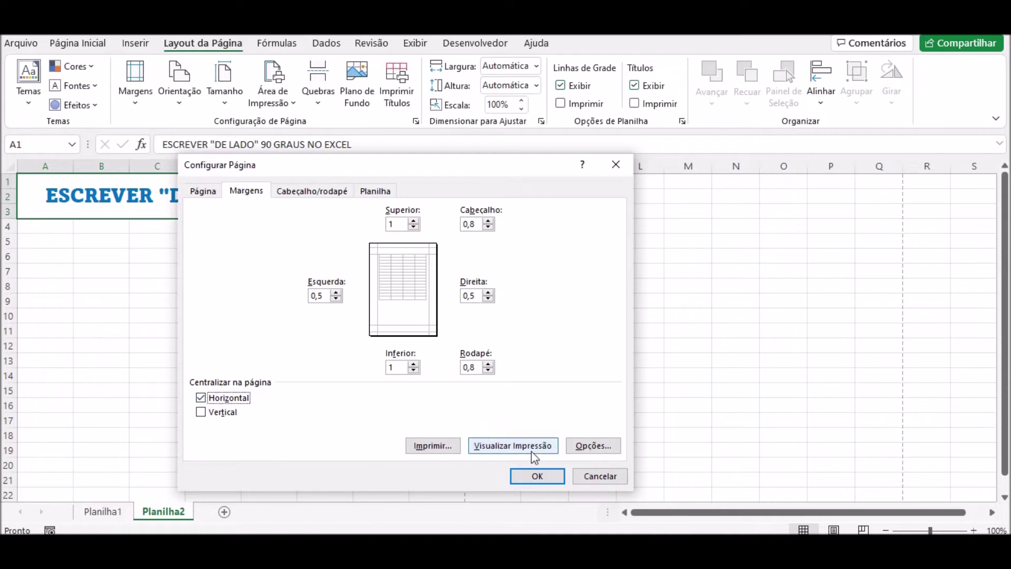
{"action": "left_click", "coordinate": [536, 476]}
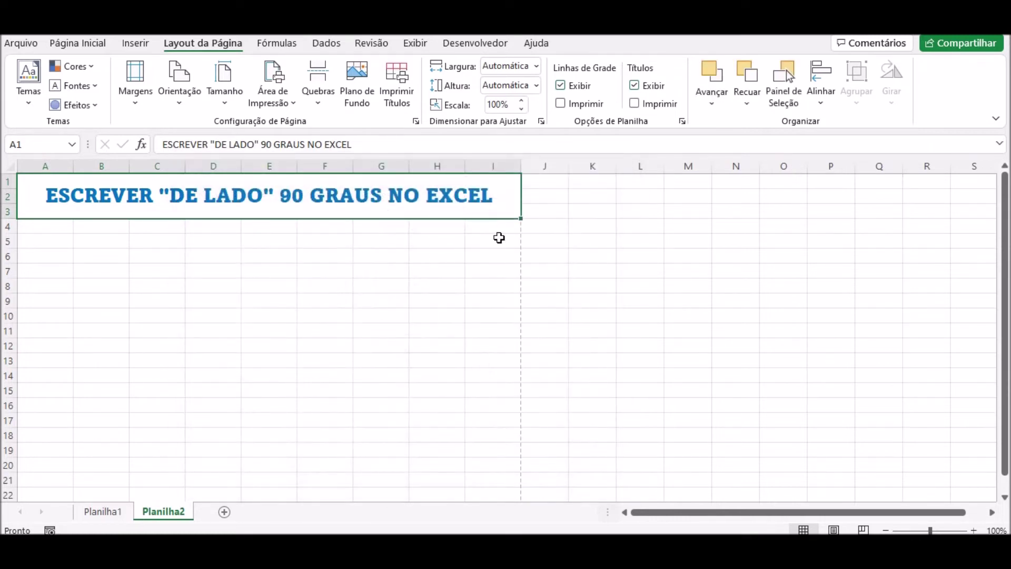
Step: Merge and centre A52:I54 as the footer block, then go back to the title
{"action": "left_click", "coordinate": [397, 284]}
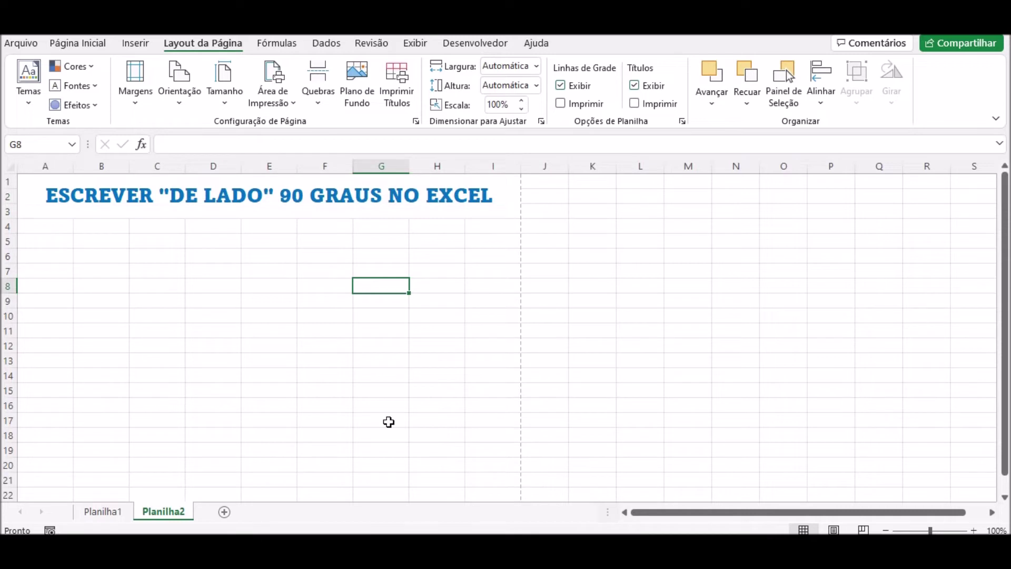
{"action": "scroll", "coordinate": [388, 422], "scroll_direction": "down", "scroll_amount": 1}
{"action": "scroll", "coordinate": [388, 421], "scroll_direction": "down", "scroll_amount": 4}
{"action": "scroll", "coordinate": [388, 422], "scroll_direction": "down", "scroll_amount": 4}
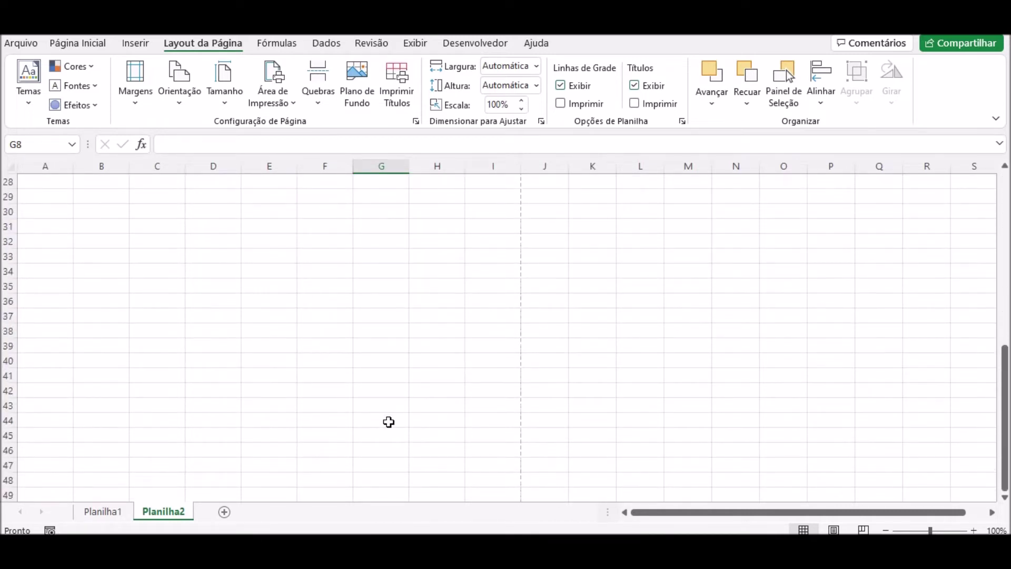
{"action": "scroll", "coordinate": [363, 413], "scroll_direction": "down", "scroll_amount": 4}
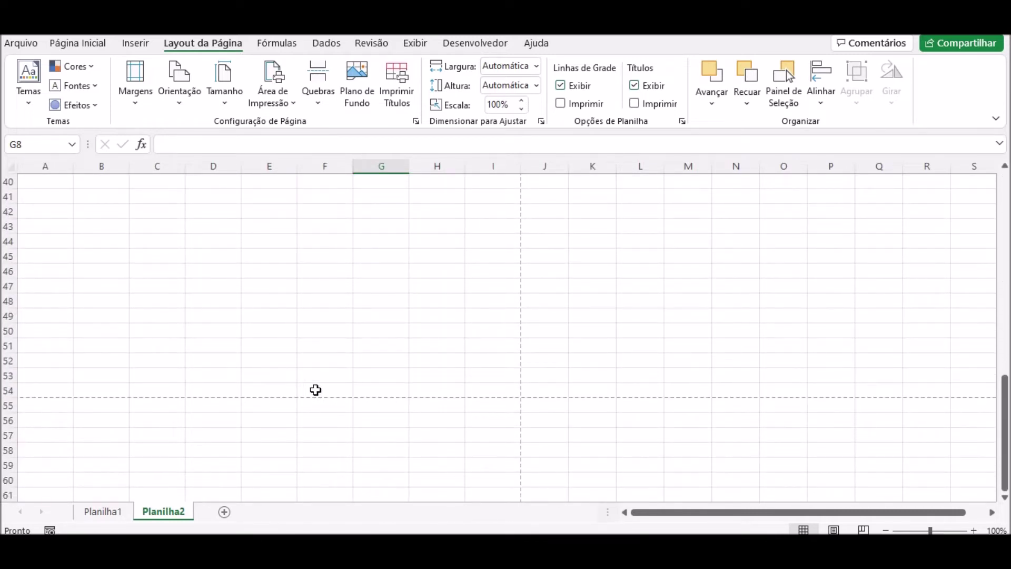
{"action": "mouse_move", "coordinate": [36, 361]}
{"action": "left_mouse_down"}
{"action": "mouse_move", "coordinate": [145, 377]}
{"action": "mouse_move", "coordinate": [473, 386]}
{"action": "left_mouse_up"}
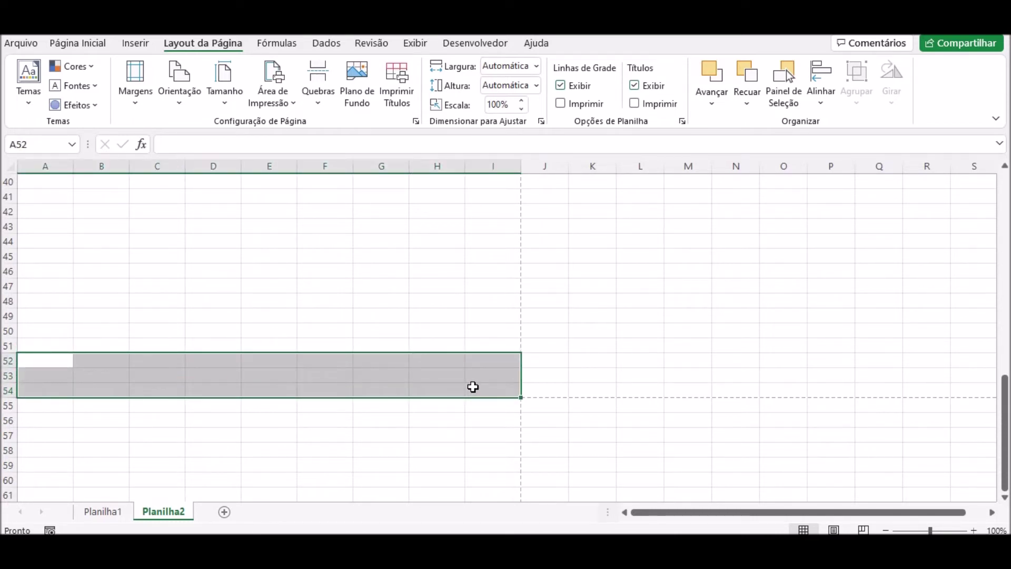
{"action": "left_click", "coordinate": [76, 46]}
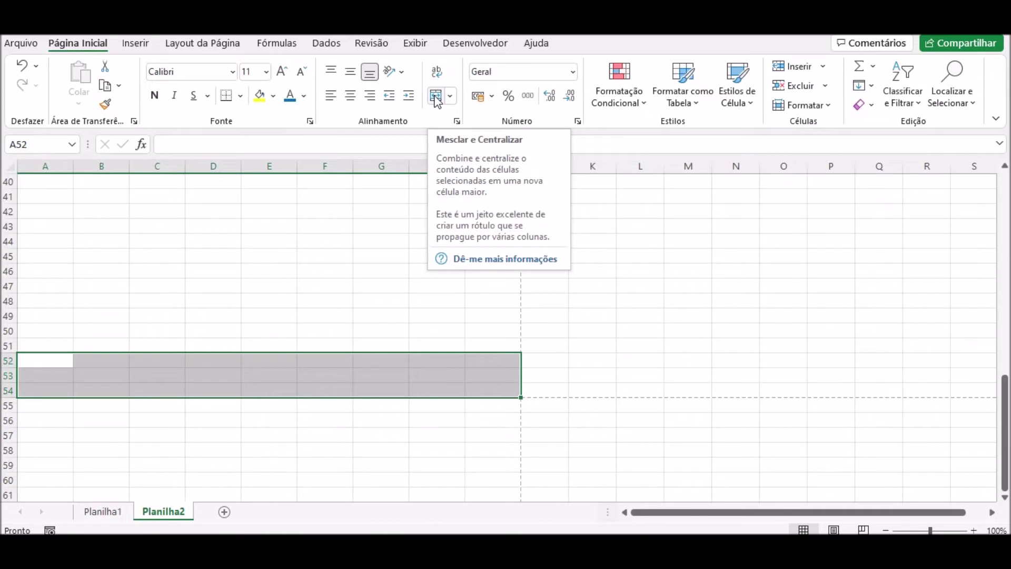
{"action": "left_click", "coordinate": [435, 97]}
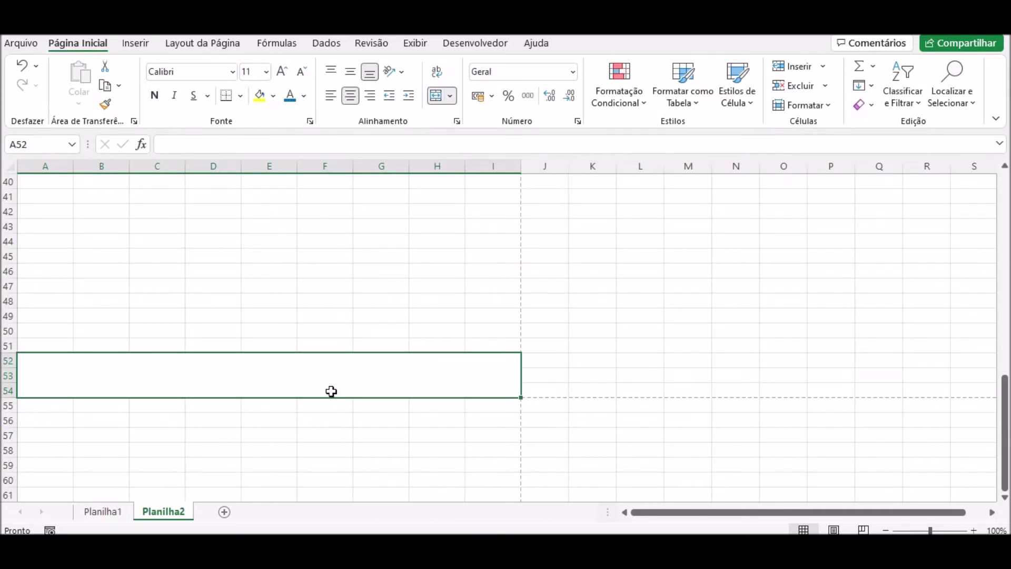
{"action": "scroll", "coordinate": [271, 379], "scroll_direction": "up", "scroll_amount": 13}
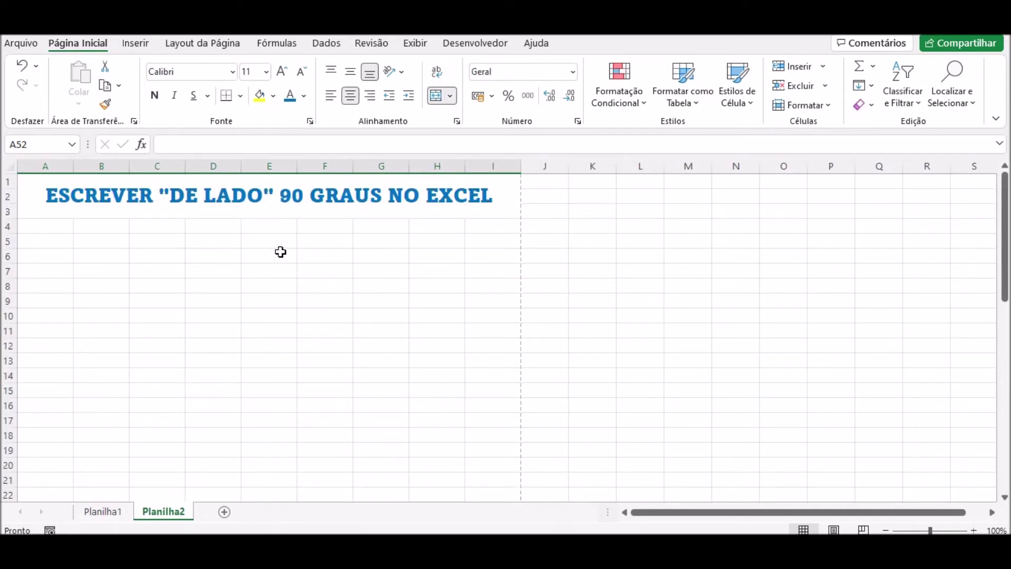
{"action": "left_click", "coordinate": [278, 195]}
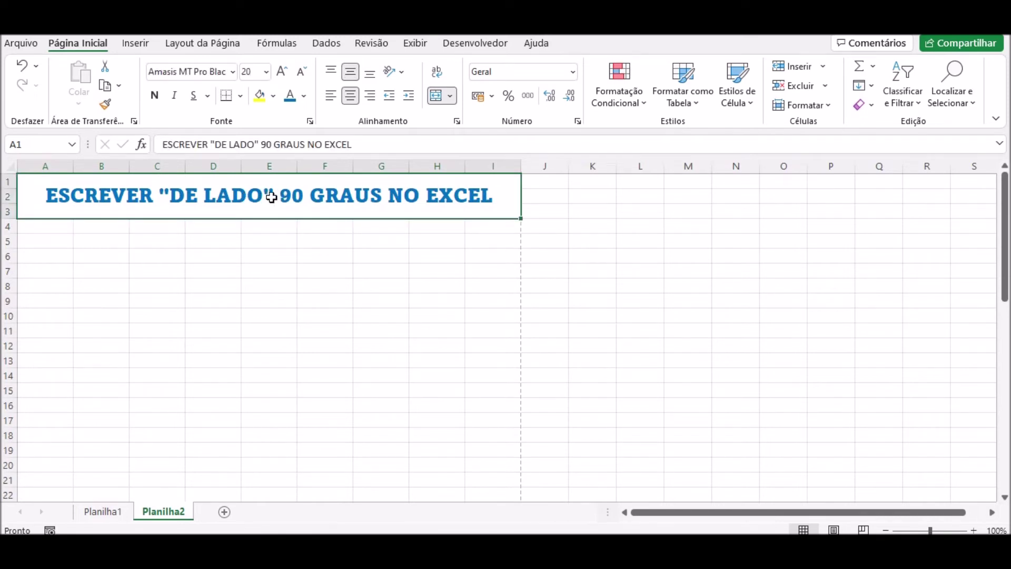
Step: Paste the blue title into A52 and change its text to PARTE DE BAIXO DA FOLHA
{"action": "right_click", "coordinate": [271, 197]}
{"action": "mouse_move", "coordinate": [312, 349]}
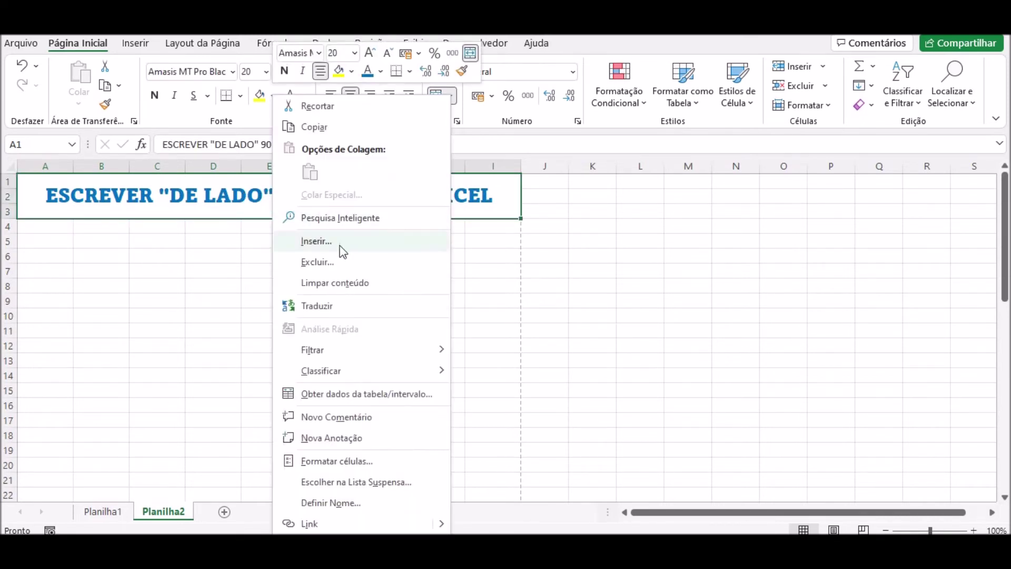
{"action": "left_click", "coordinate": [331, 129]}
{"action": "scroll", "coordinate": [318, 365], "scroll_direction": "down", "scroll_amount": 7}
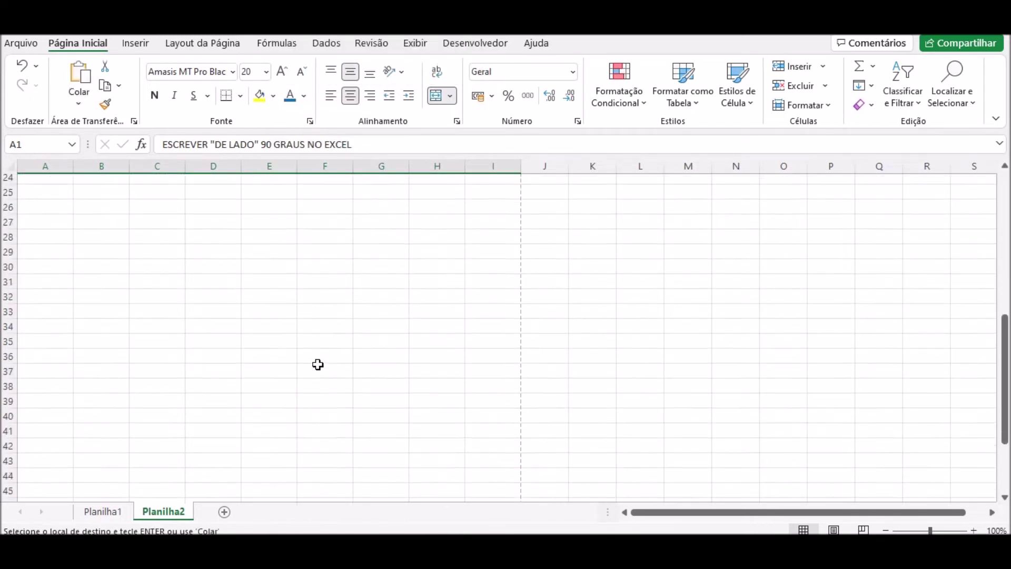
{"action": "scroll", "coordinate": [305, 366], "scroll_direction": "down", "scroll_amount": 2}
{"action": "scroll", "coordinate": [287, 368], "scroll_direction": "down", "scroll_amount": 4}
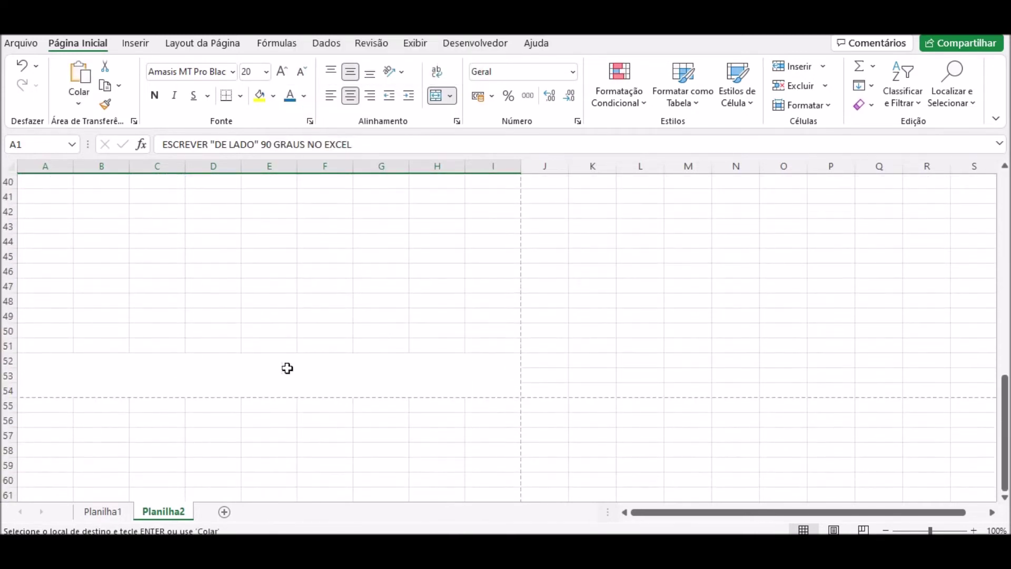
{"action": "right_click", "coordinate": [256, 369]}
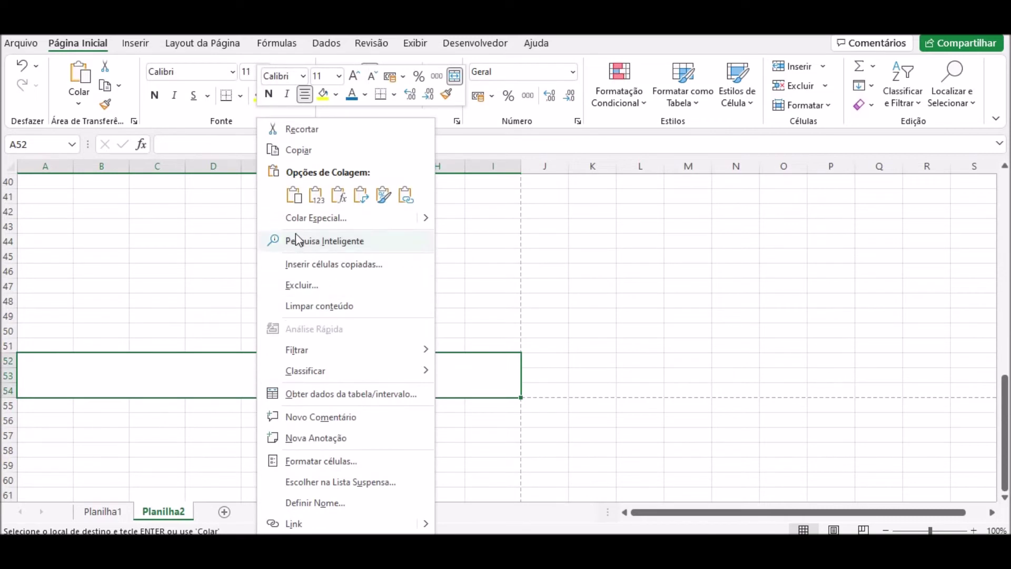
{"action": "left_click", "coordinate": [294, 196]}
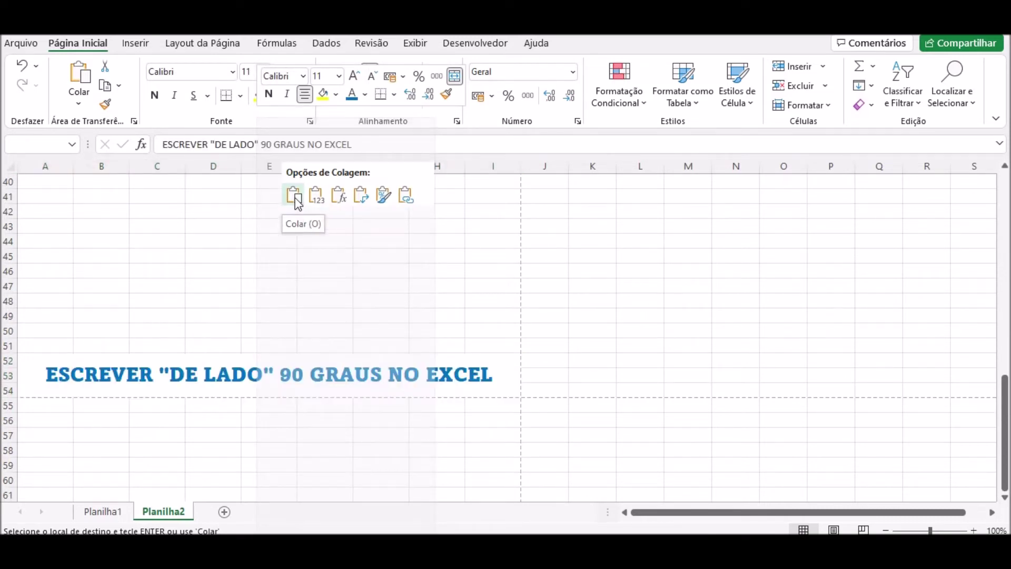
{"action": "left_click", "coordinate": [294, 196]}
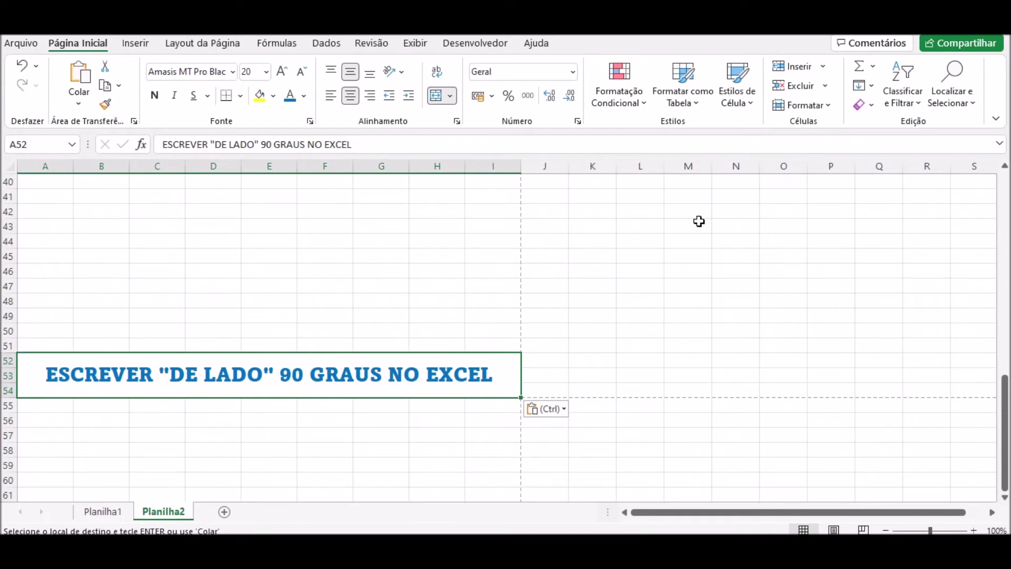
{"action": "type", "text": "PARTE DE BAIXO DA FOLHA"}
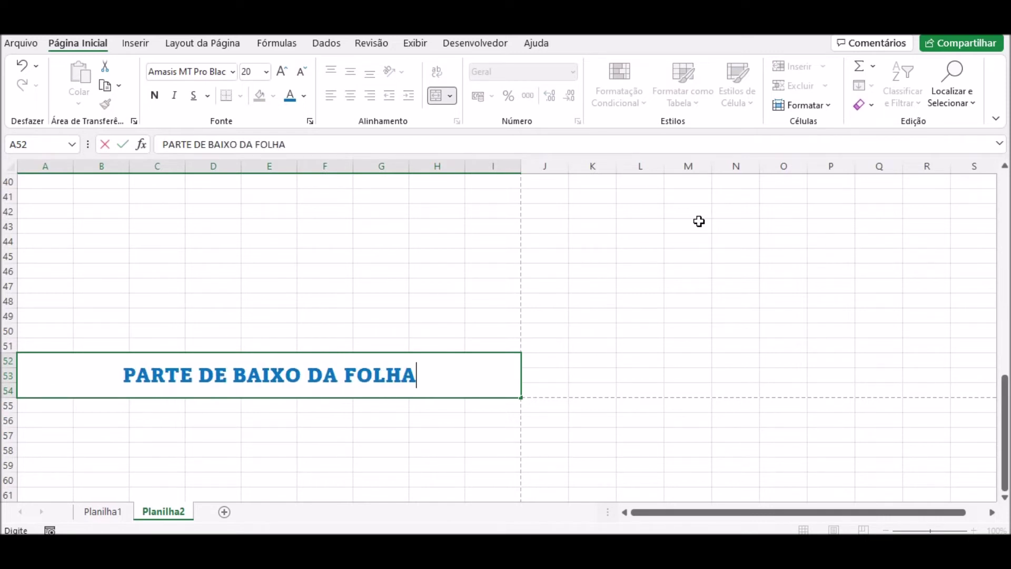
{"action": "key", "text": "Return"}
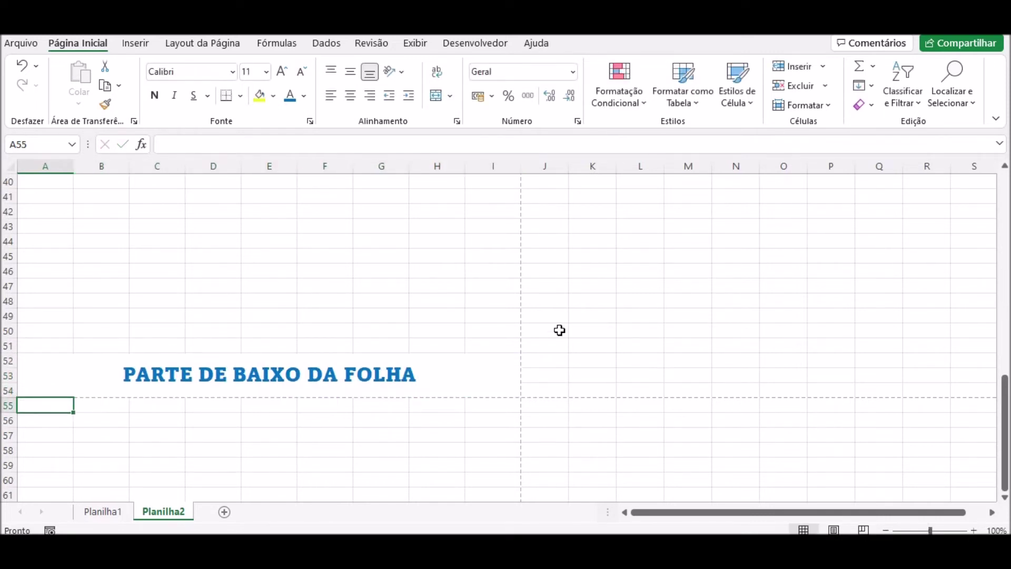
Step: Merge A4:B51 into one tall left side cell
{"action": "scroll", "coordinate": [559, 330], "scroll_direction": "up", "scroll_amount": 5}
{"action": "scroll", "coordinate": [559, 330], "scroll_direction": "up", "scroll_amount": 8}
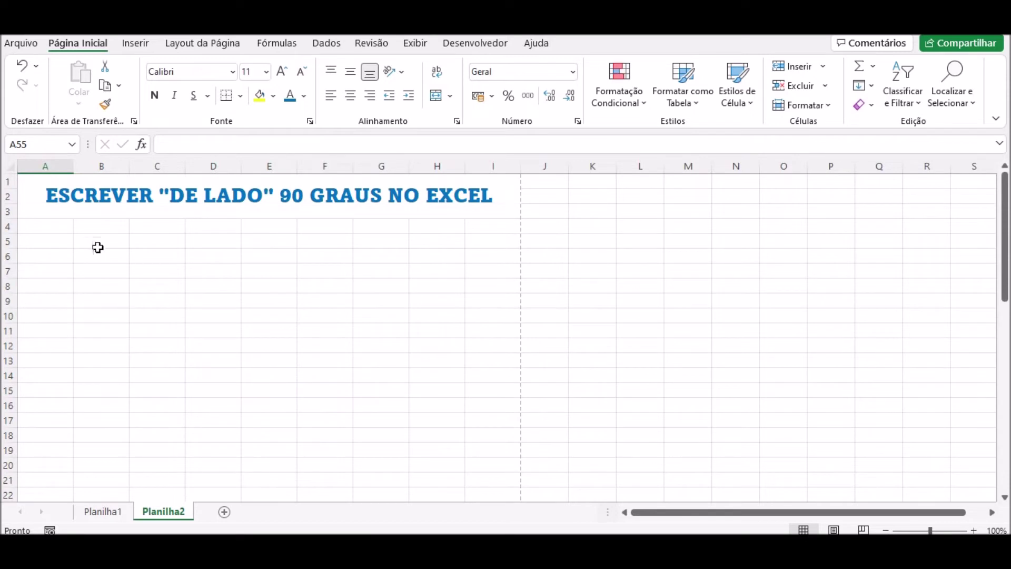
{"action": "left_click", "coordinate": [43, 227]}
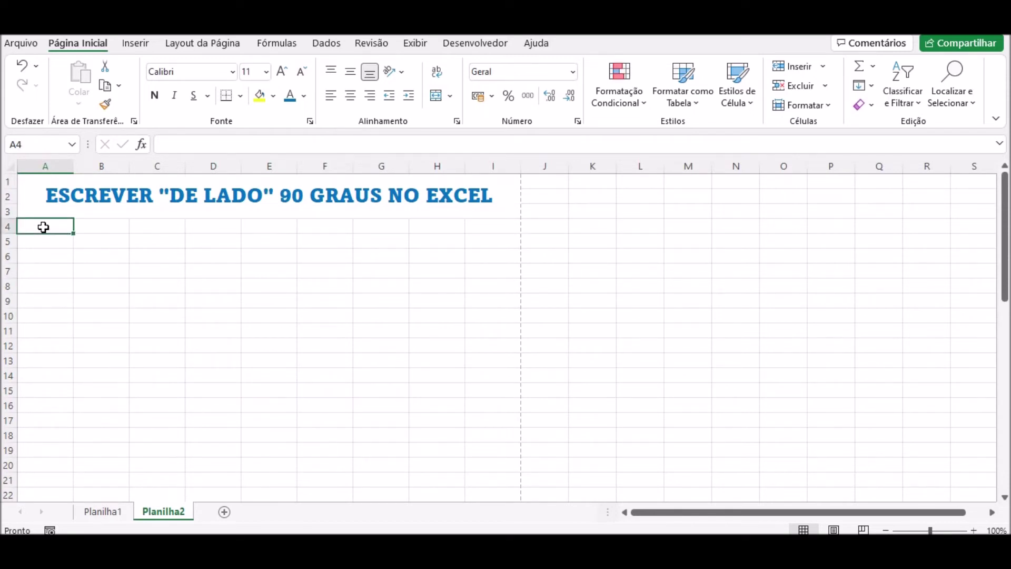
{"action": "left_click_drag", "start_coordinate": [48, 227], "coordinate": [78, 226]}
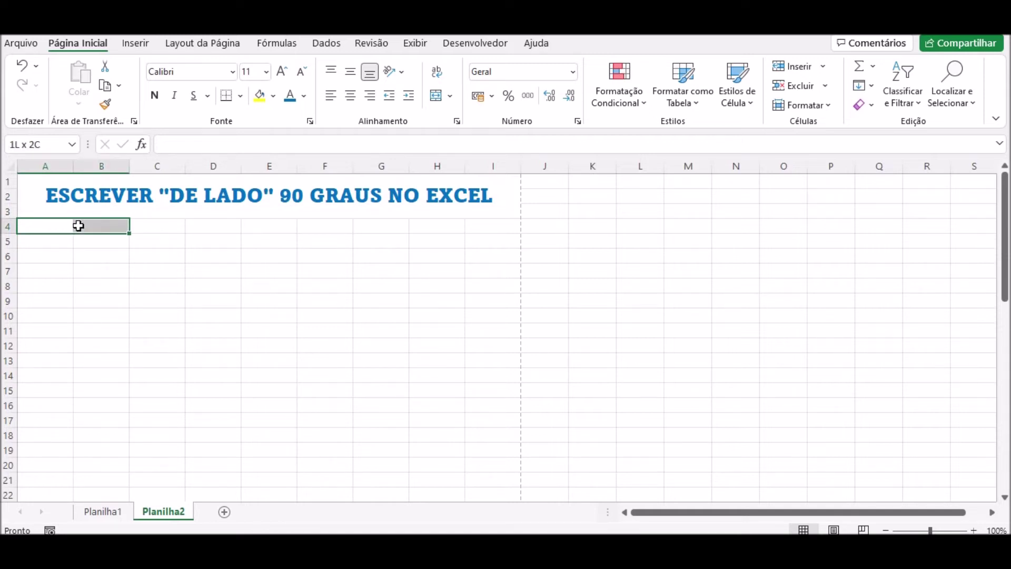
{"action": "mouse_move", "coordinate": [79, 225]}
{"action": "left_mouse_down"}
{"action": "mouse_move", "coordinate": [74, 495]}
{"action": "mouse_move", "coordinate": [98, 364]}
{"action": "left_mouse_up"}
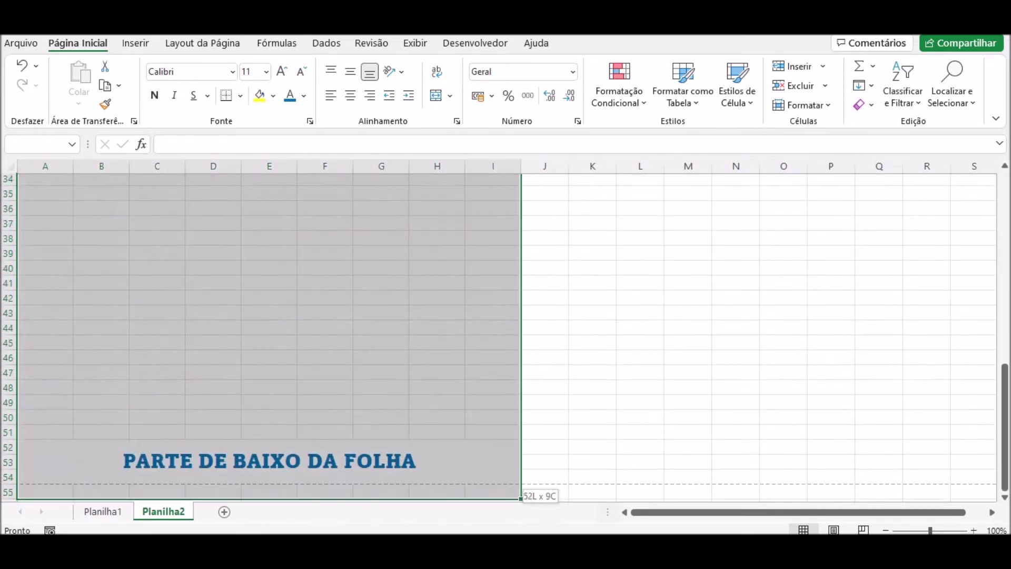
{"action": "left_click_drag", "start_coordinate": [98, 363], "coordinate": [99, 375]}
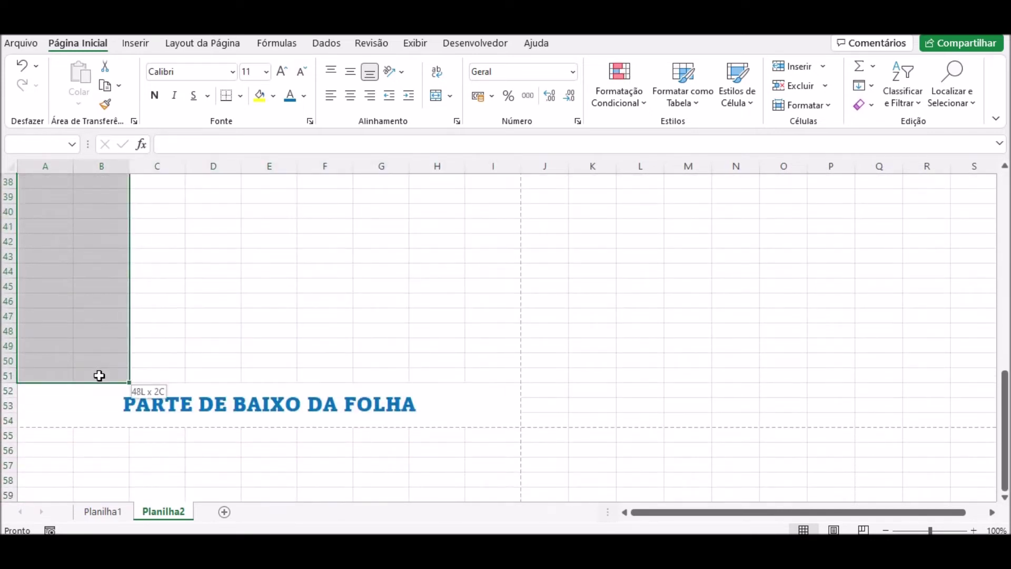
{"action": "left_click_drag", "start_coordinate": [100, 375], "coordinate": [100, 375]}
{"action": "left_click", "coordinate": [437, 97]}
Step: Merge H4:I51 into one tall right side cell
{"action": "left_click", "coordinate": [435, 225]}
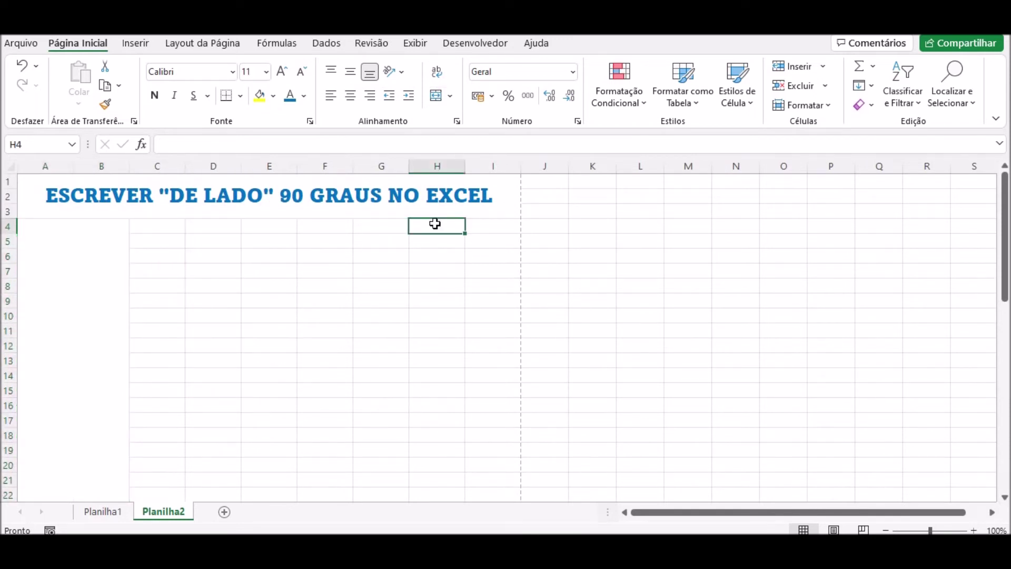
{"action": "mouse_move", "coordinate": [435, 224]}
{"action": "left_mouse_down"}
{"action": "mouse_move", "coordinate": [473, 224]}
{"action": "mouse_move", "coordinate": [483, 519]}
{"action": "mouse_move", "coordinate": [485, 458]}
{"action": "left_mouse_up"}
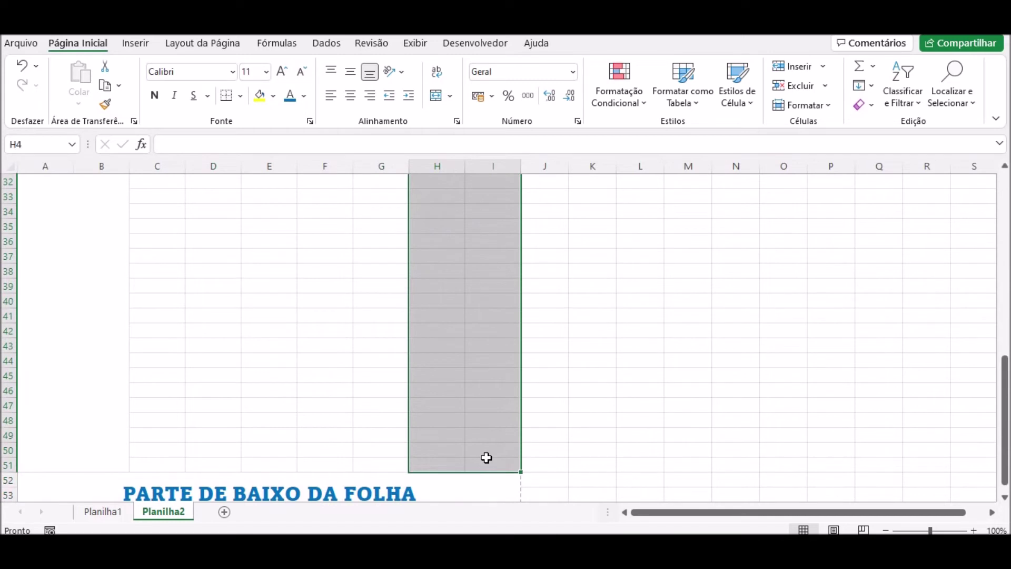
{"action": "left_click", "coordinate": [437, 95]}
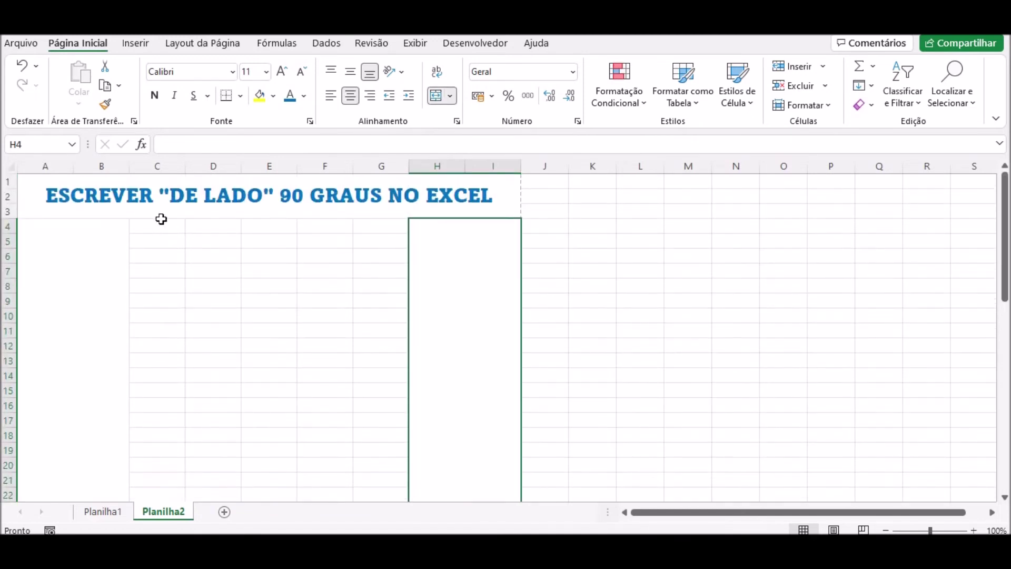
{"action": "left_click", "coordinate": [157, 222]}
Step: Give C4:G51 thin top, inner horizontal and bottom borders via Format Cells
{"action": "mouse_move", "coordinate": [157, 223]}
{"action": "left_mouse_down"}
{"action": "mouse_move", "coordinate": [337, 482]}
{"action": "mouse_move", "coordinate": [324, 382]}
{"action": "left_mouse_up"}
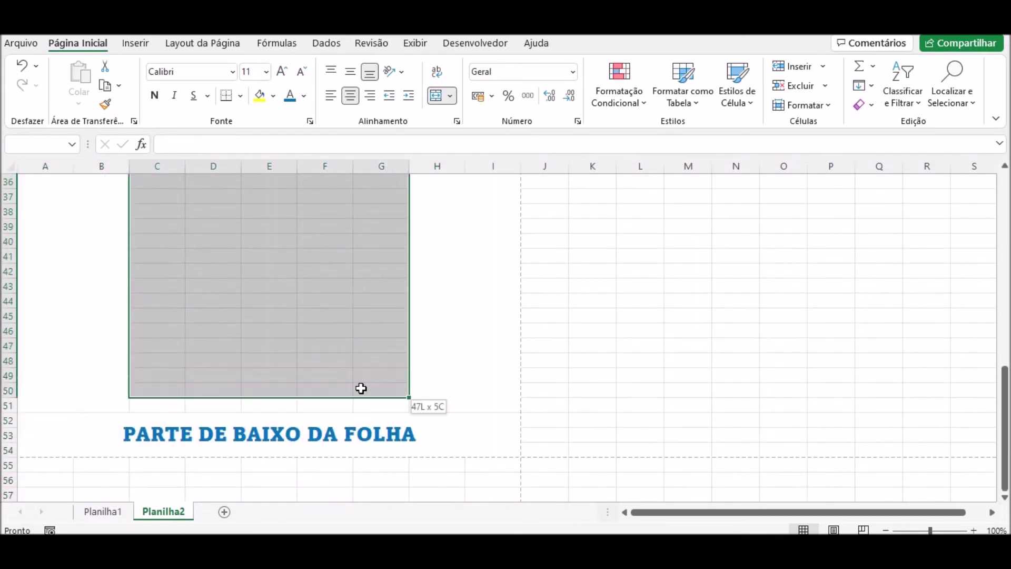
{"action": "left_click_drag", "start_coordinate": [324, 382], "coordinate": [362, 403]}
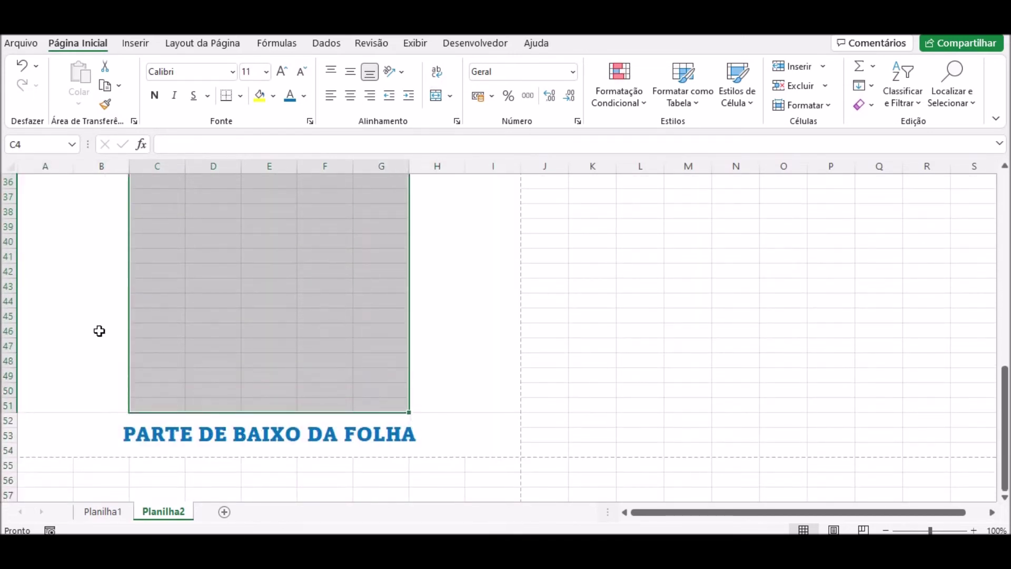
{"action": "right_click", "coordinate": [285, 319]}
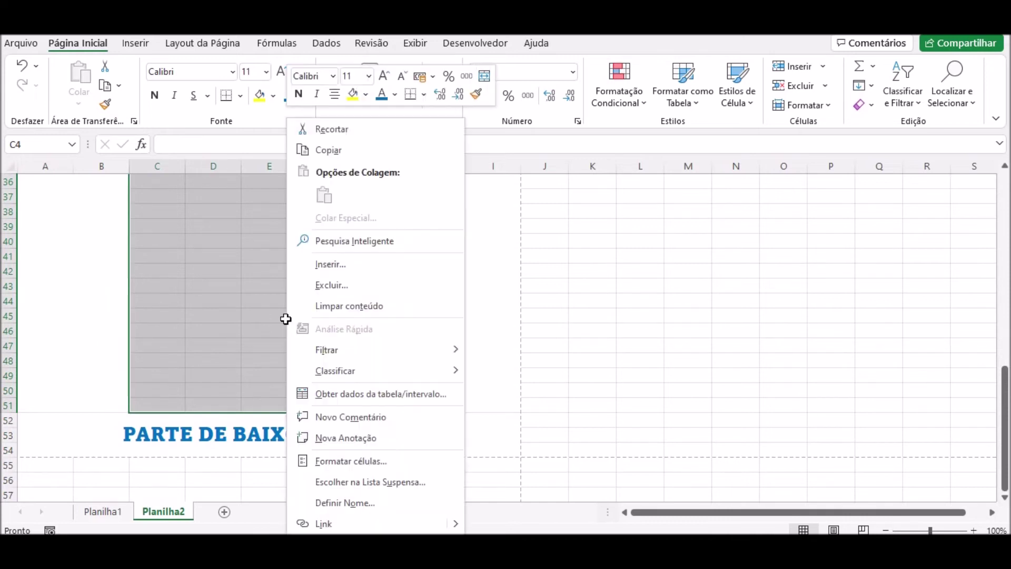
{"action": "left_click", "coordinate": [377, 461]}
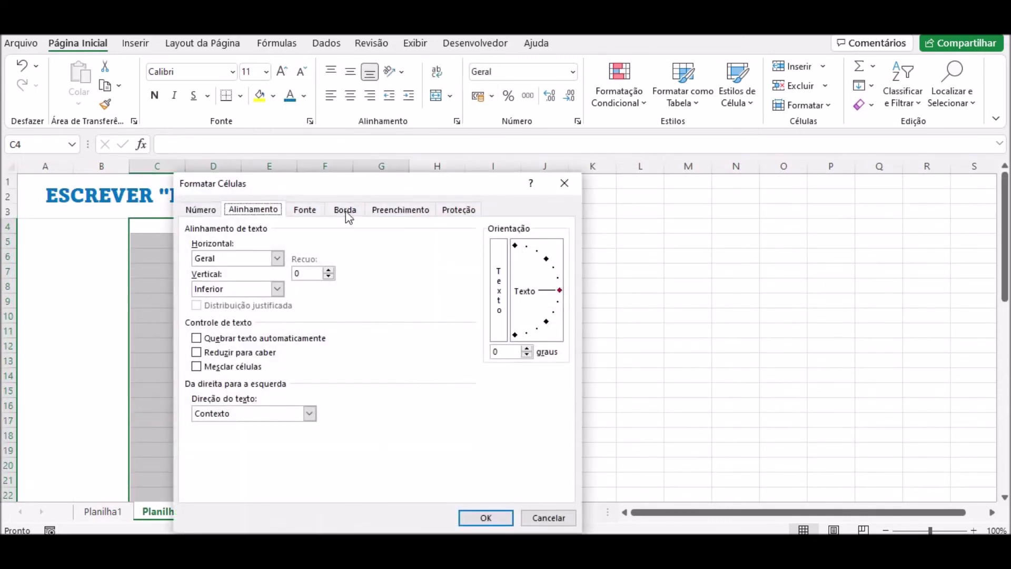
{"action": "left_click", "coordinate": [348, 212]}
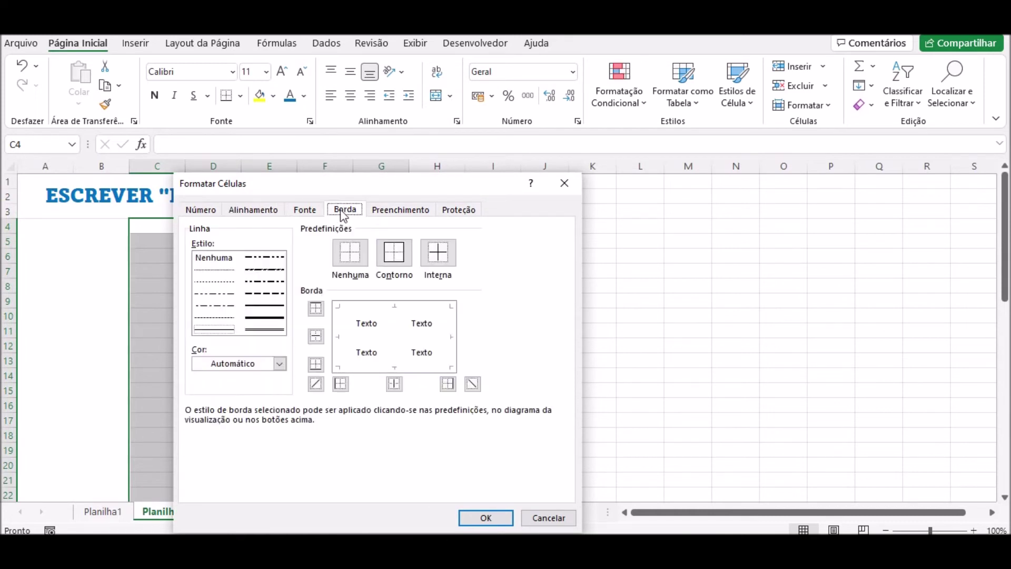
{"action": "left_click", "coordinate": [212, 330]}
{"action": "left_click", "coordinate": [363, 308]}
{"action": "left_click", "coordinate": [367, 337]}
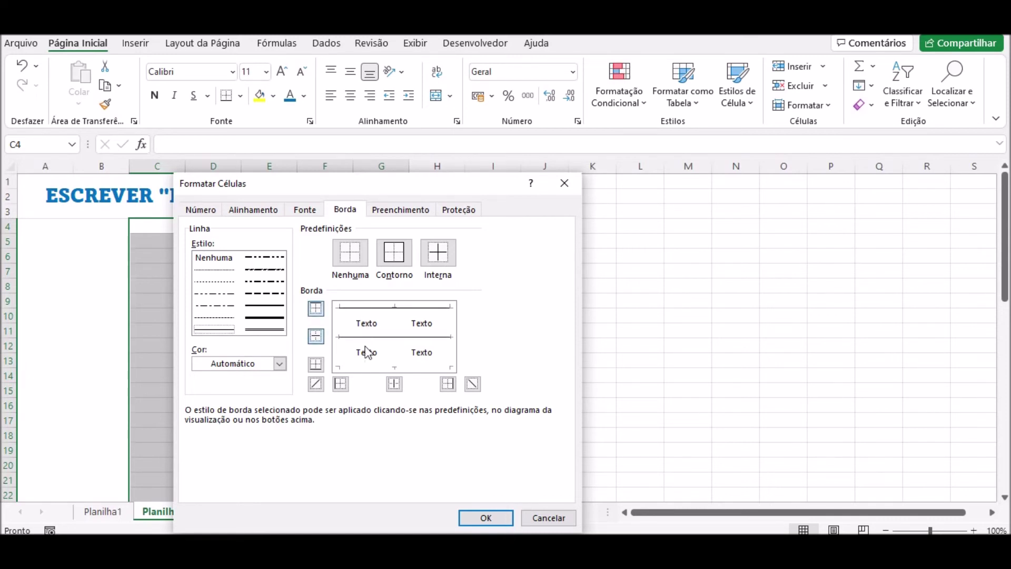
{"action": "left_click", "coordinate": [367, 369]}
{"action": "left_click", "coordinate": [485, 518]}
{"action": "left_click", "coordinate": [272, 388]}
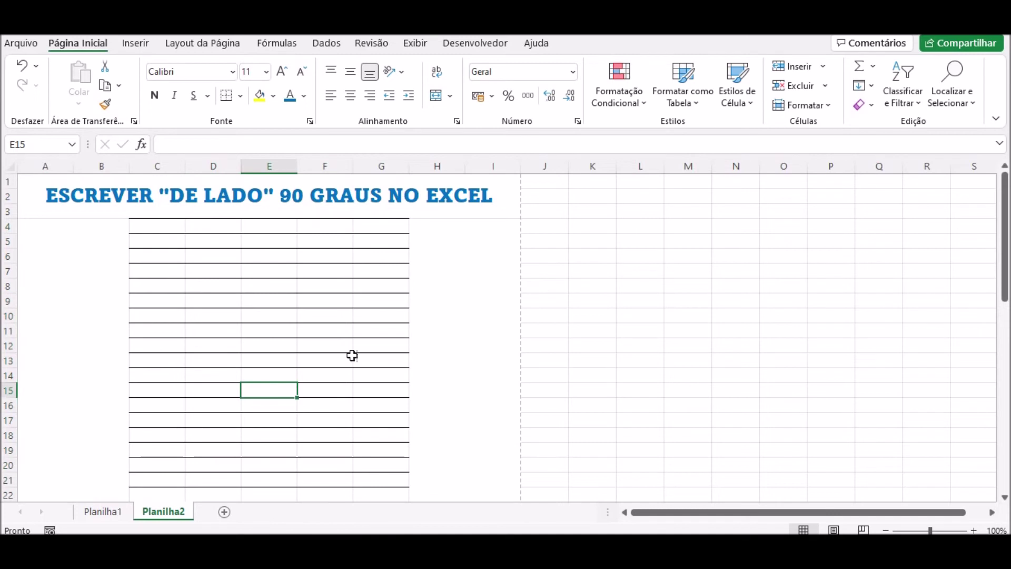
Step: Uncheck Linhas de Grade under Exibir, then go to Arquivo > Imprimir
{"action": "left_click", "coordinate": [415, 44]}
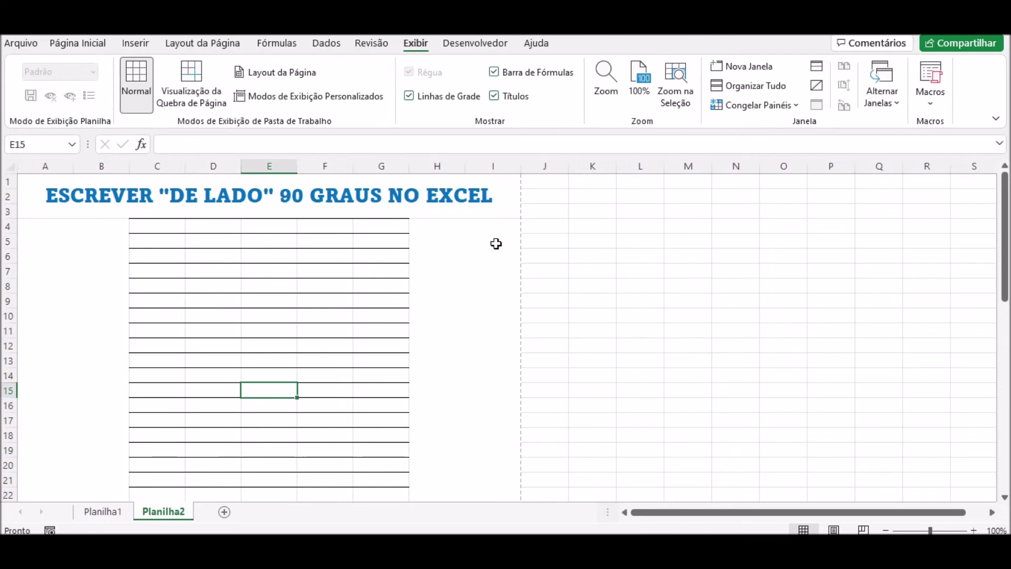
{"action": "left_click", "coordinate": [409, 95]}
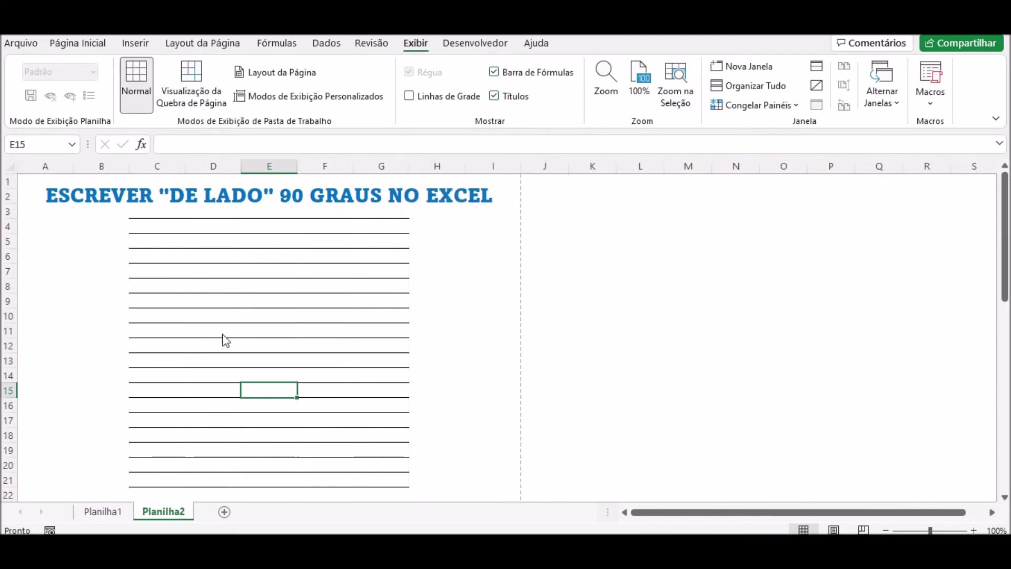
{"action": "left_click", "coordinate": [20, 43]}
{"action": "left_click", "coordinate": [50, 262]}
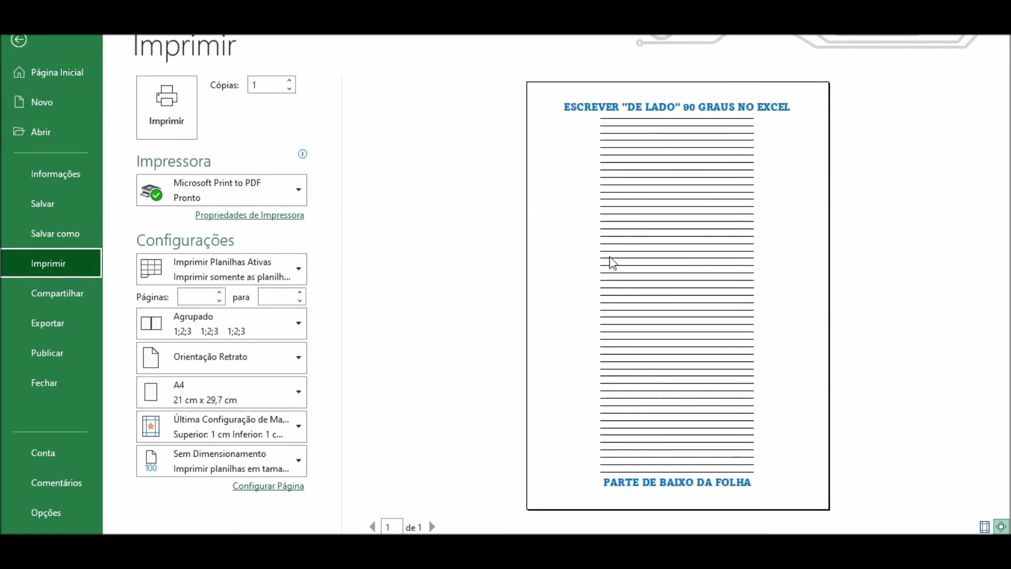
Step: Leave the print preview and select the merged left side cell A4
{"action": "left_click", "coordinate": [18, 41]}
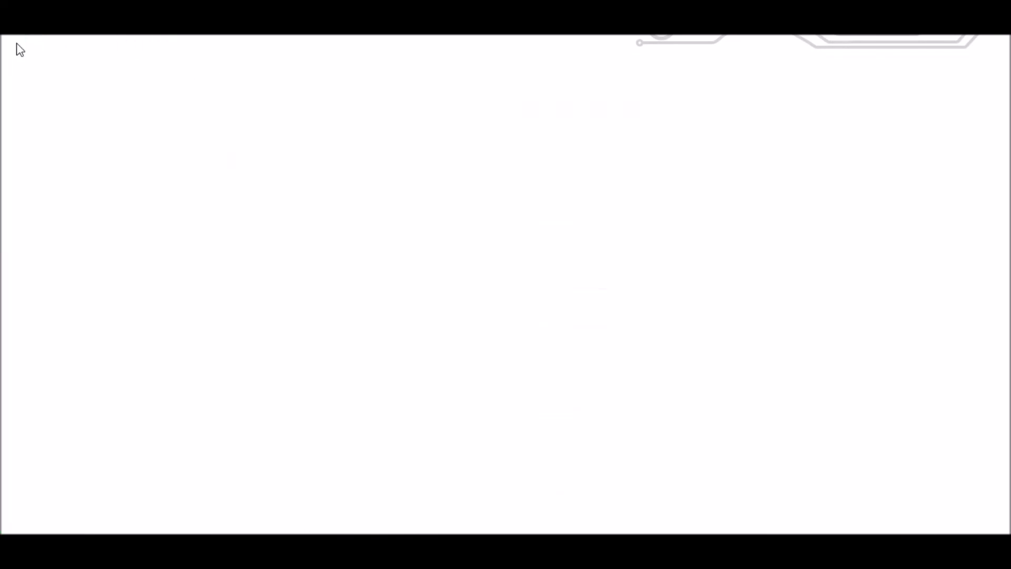
{"action": "left_click", "coordinate": [48, 322]}
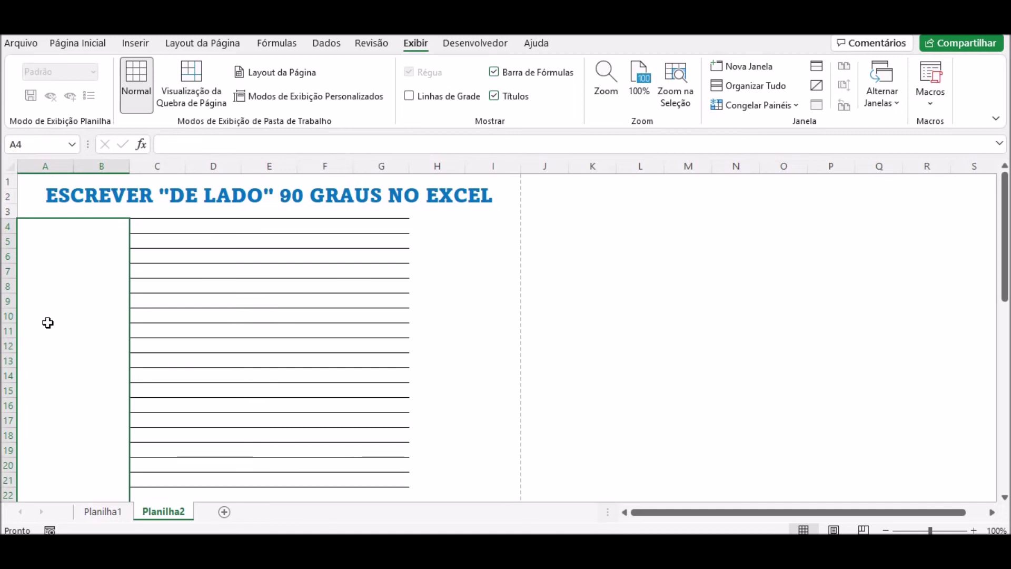
Step: Enter 'TEXTO DE LADO - 90 GRAUS' into the merged left block A4:B51
{"action": "type", "text": "TEXTO DE LADO - 9"}
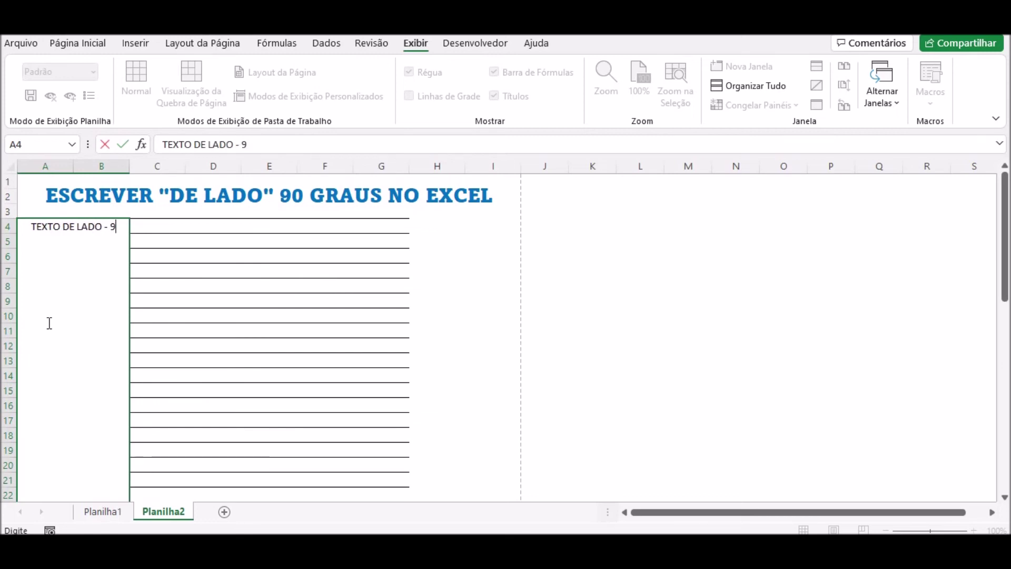
{"action": "type", "text": "0 GRAUS"}
{"action": "key", "text": "ctrl+Return"}
{"action": "key", "text": "Return"}
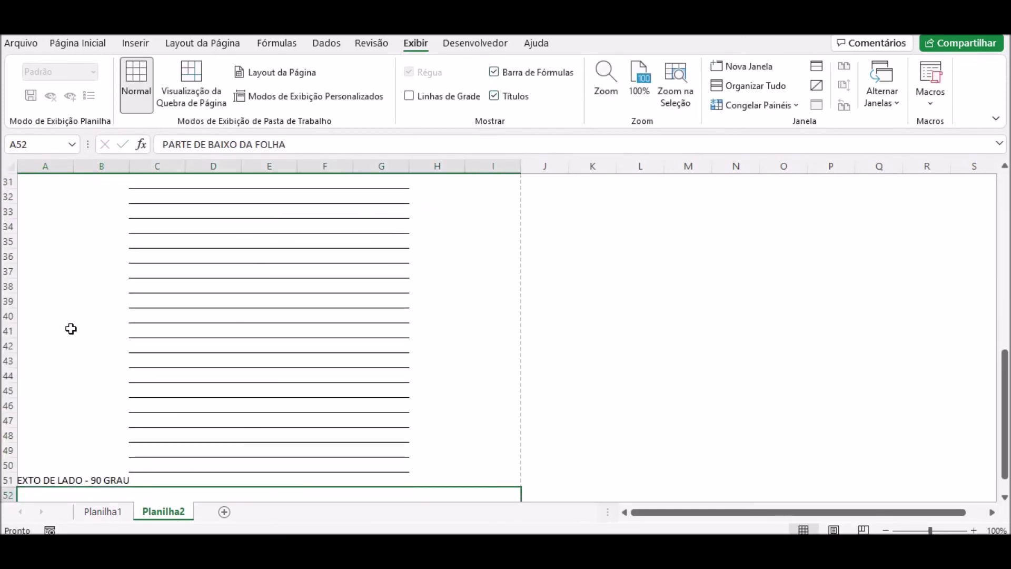
{"action": "right_click", "coordinate": [71, 329]}
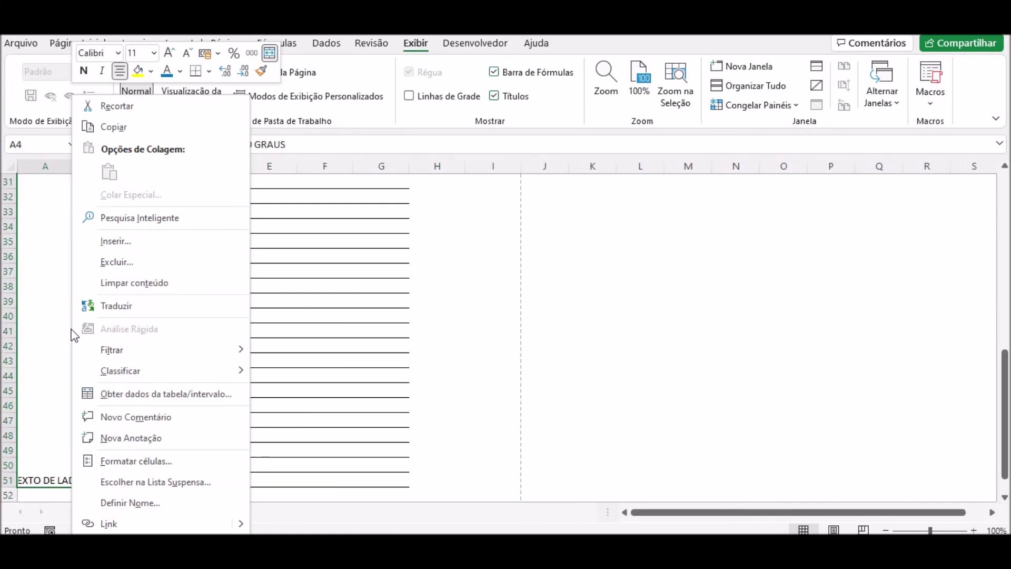
Step: Give the A4 side text Centro vertical alignment and 90-degree orientation
{"action": "left_click", "coordinate": [155, 464]}
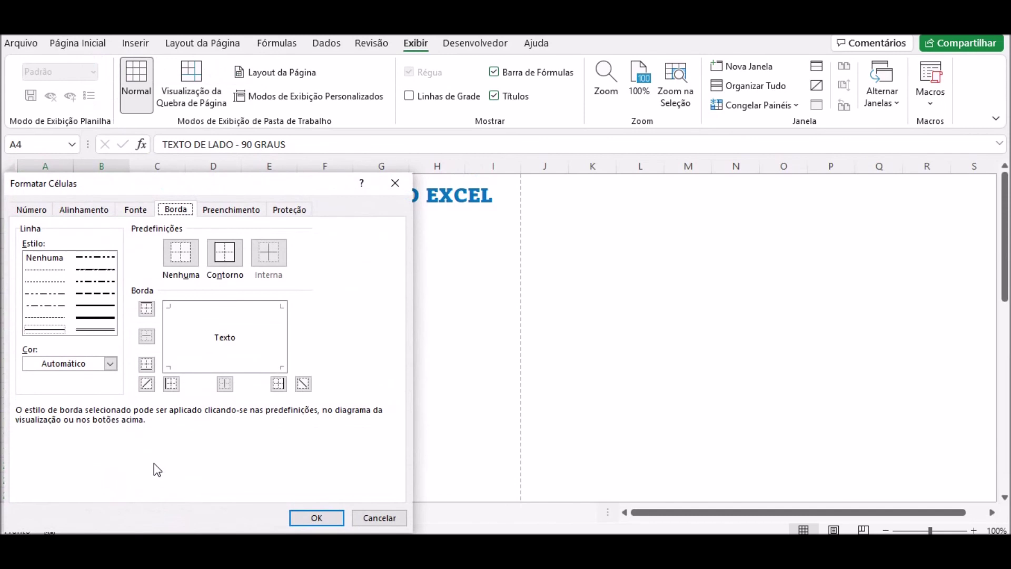
{"action": "left_click", "coordinate": [84, 211]}
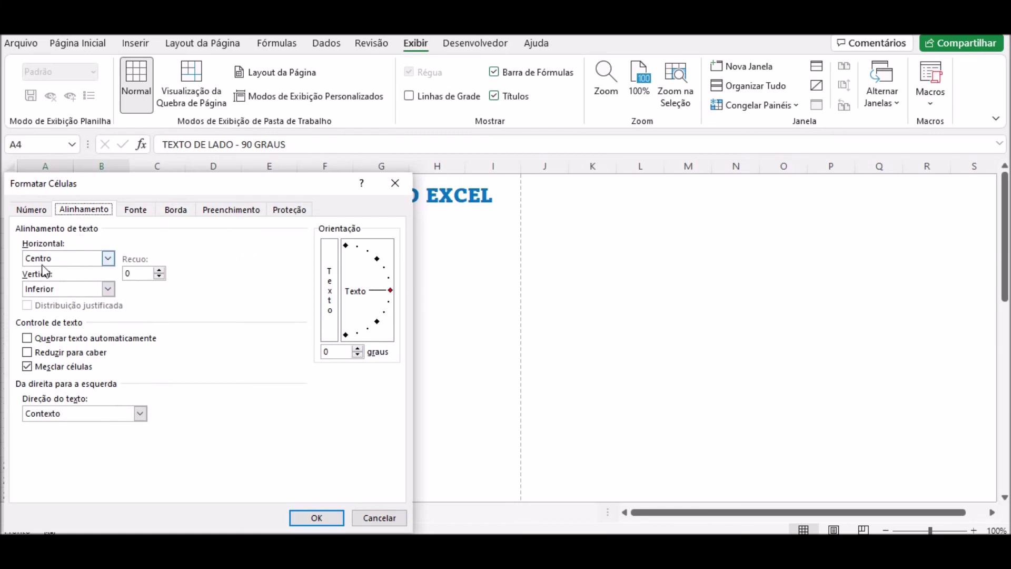
{"action": "left_click", "coordinate": [105, 292]}
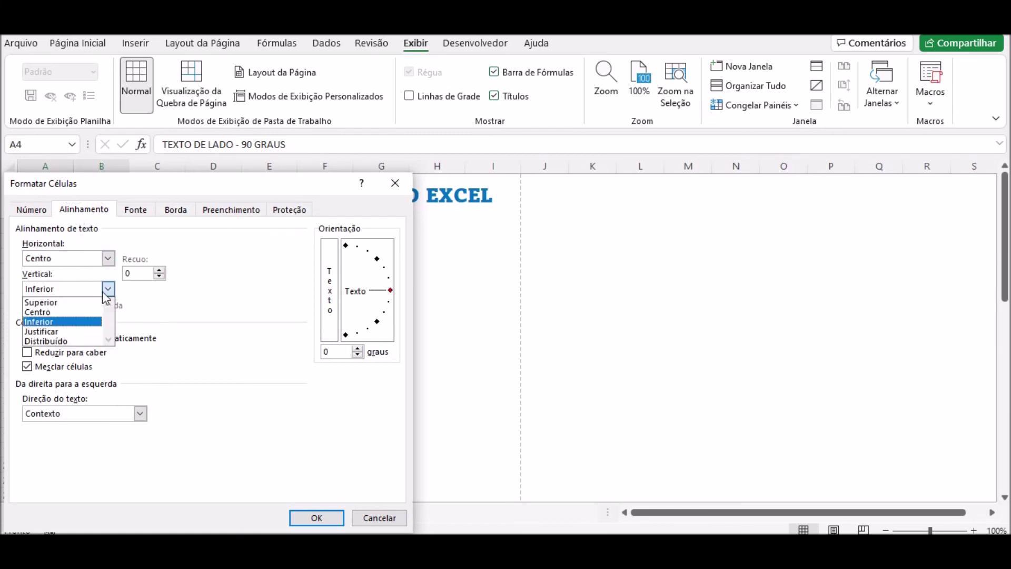
{"action": "left_click", "coordinate": [58, 312]}
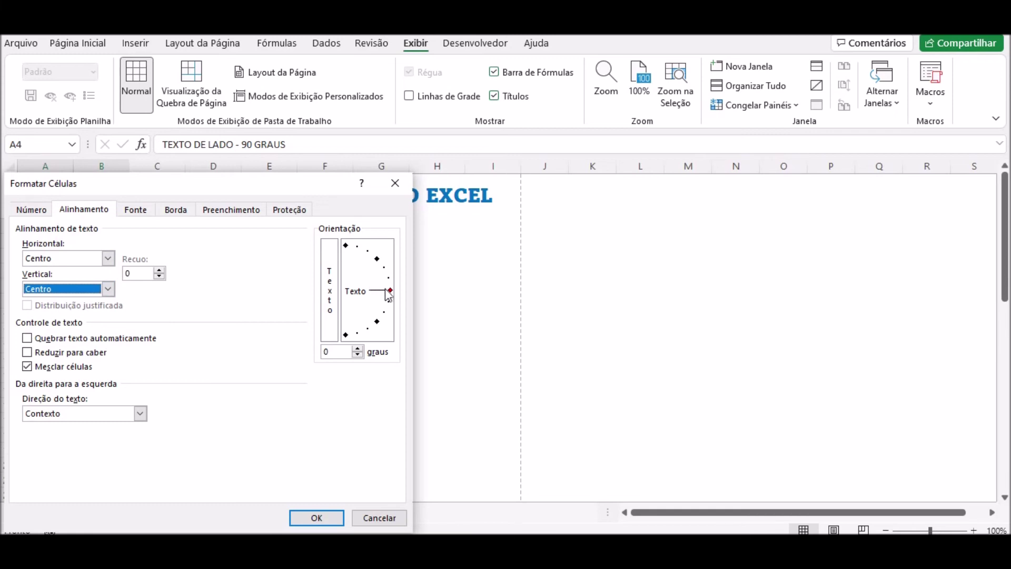
{"action": "left_click", "coordinate": [345, 245]}
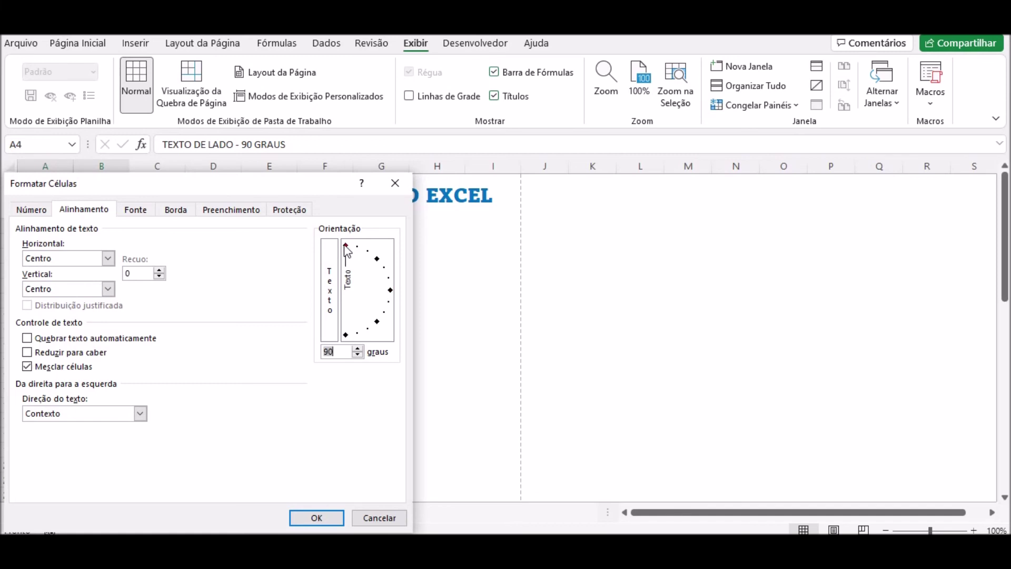
{"action": "left_click", "coordinate": [318, 519]}
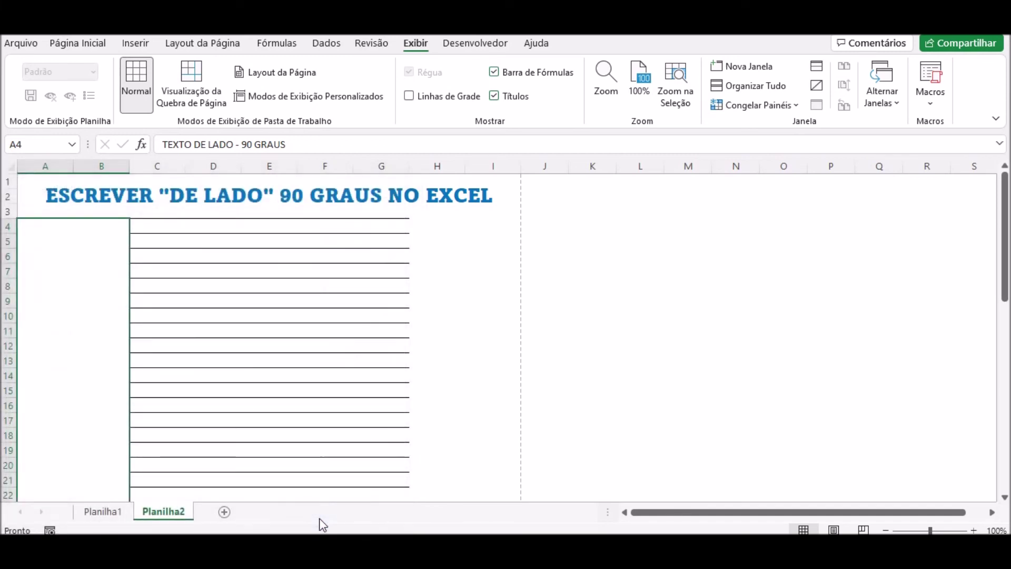
{"action": "scroll", "coordinate": [253, 445], "scroll_direction": "down", "scroll_amount": 6}
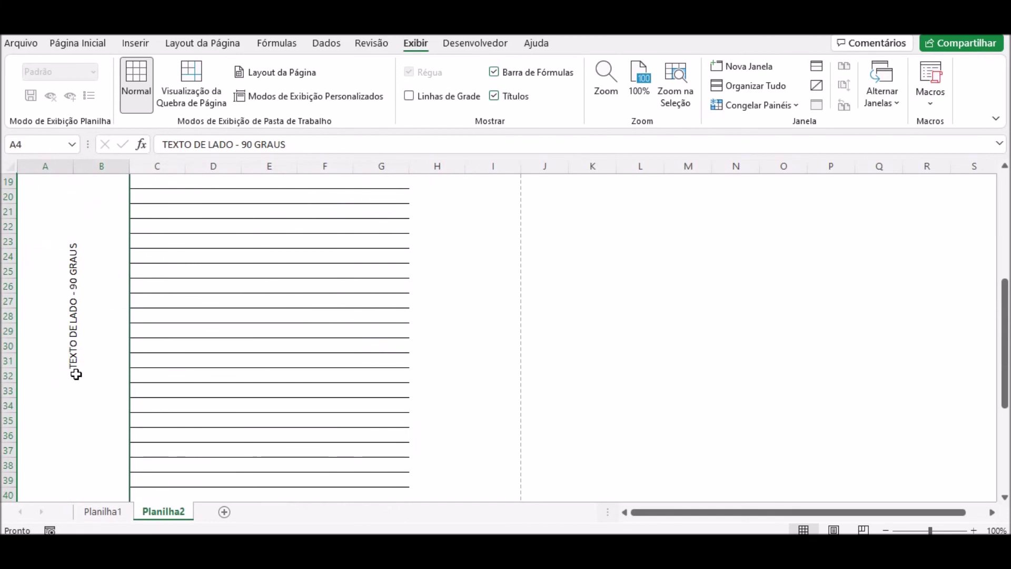
Step: Format the left side text as Amasis MT Pro Black, size 20, in blue
{"action": "left_click", "coordinate": [79, 43]}
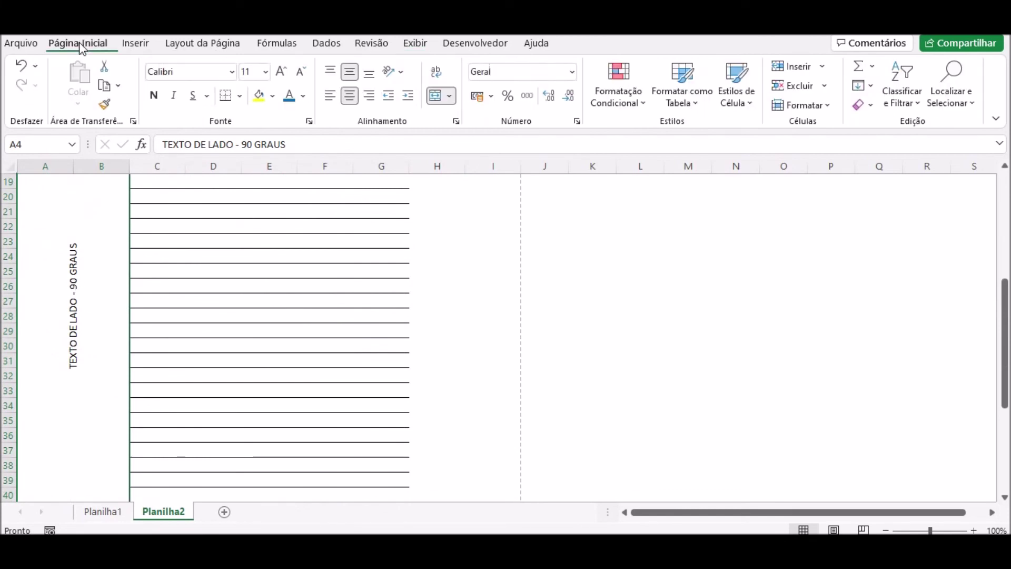
{"action": "left_click", "coordinate": [232, 73]}
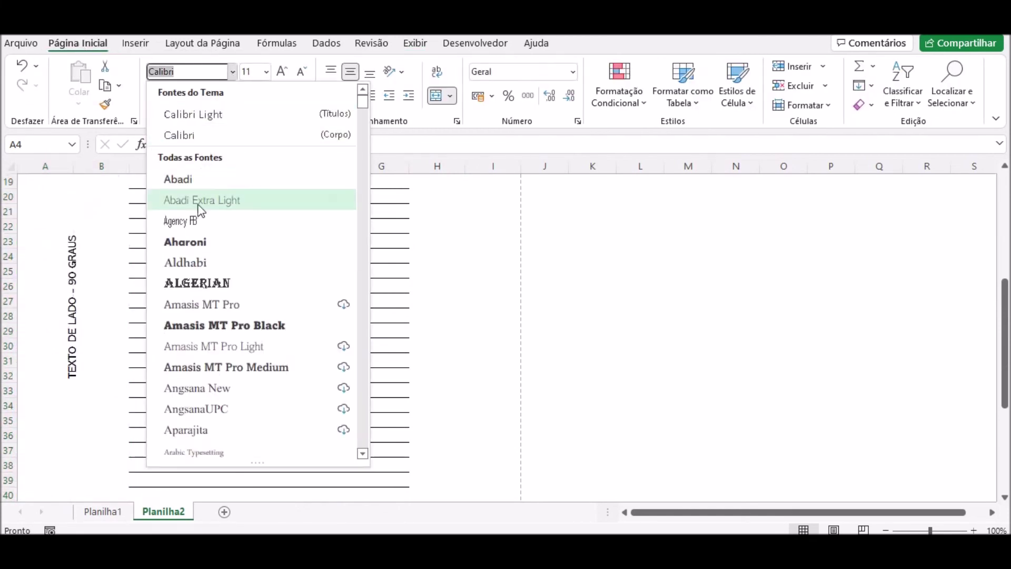
{"action": "left_click", "coordinate": [217, 325]}
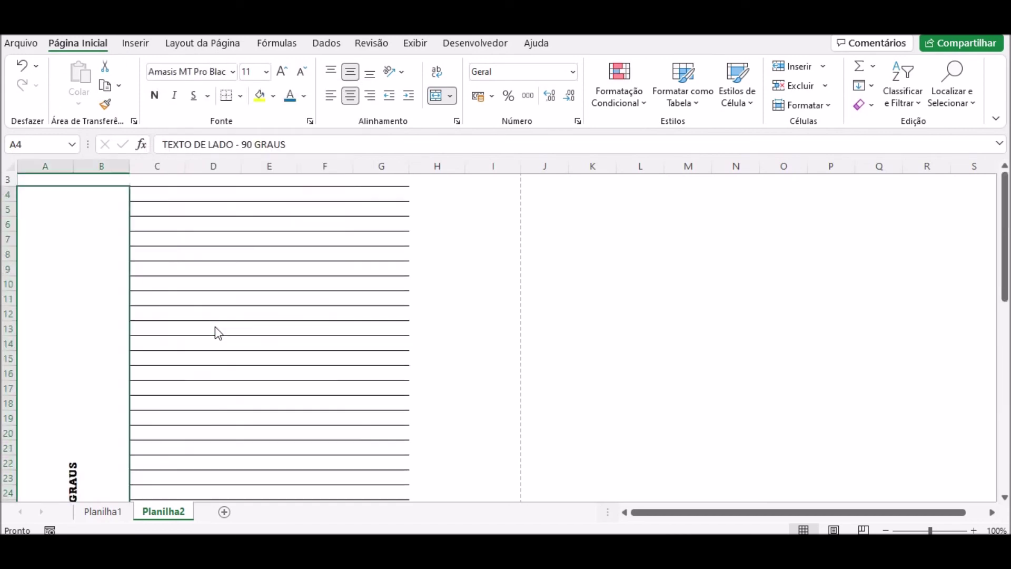
{"action": "left_click", "coordinate": [256, 74]}
{"action": "type", "text": "2"}
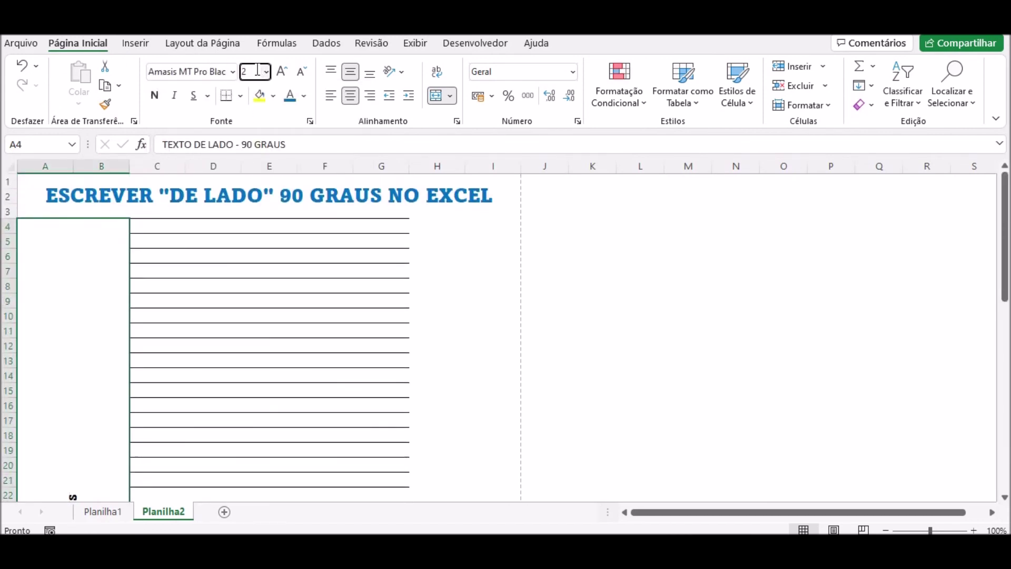
{"action": "type", "text": "0"}
{"action": "key", "text": "Return"}
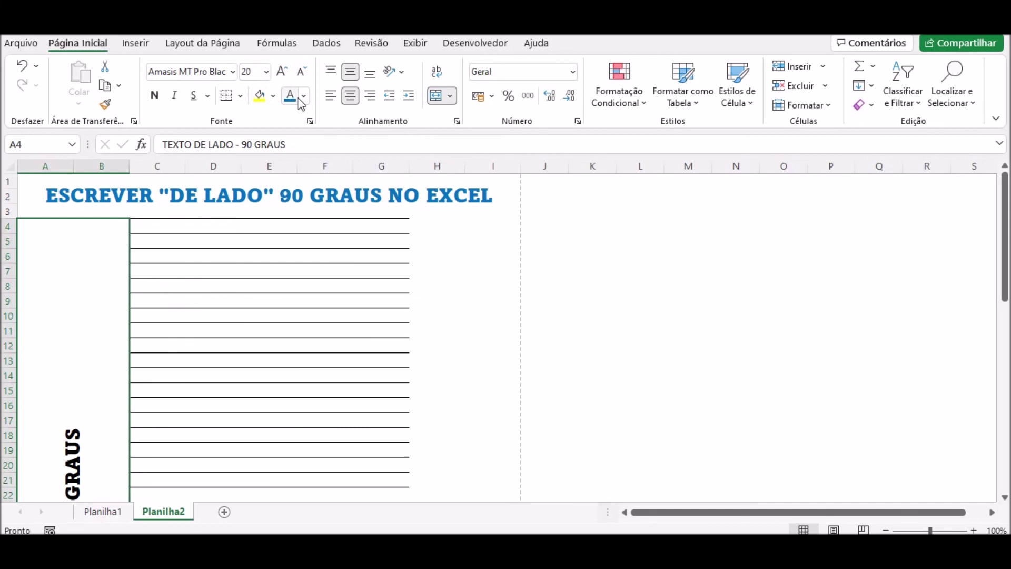
{"action": "left_click", "coordinate": [304, 96]}
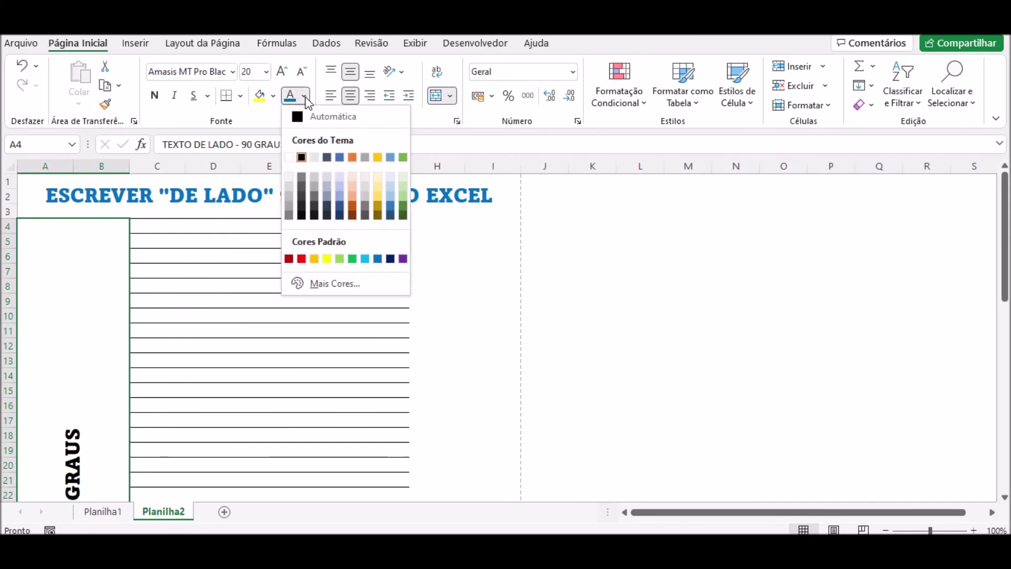
{"action": "left_click", "coordinate": [305, 97]}
{"action": "left_click", "coordinate": [290, 95]}
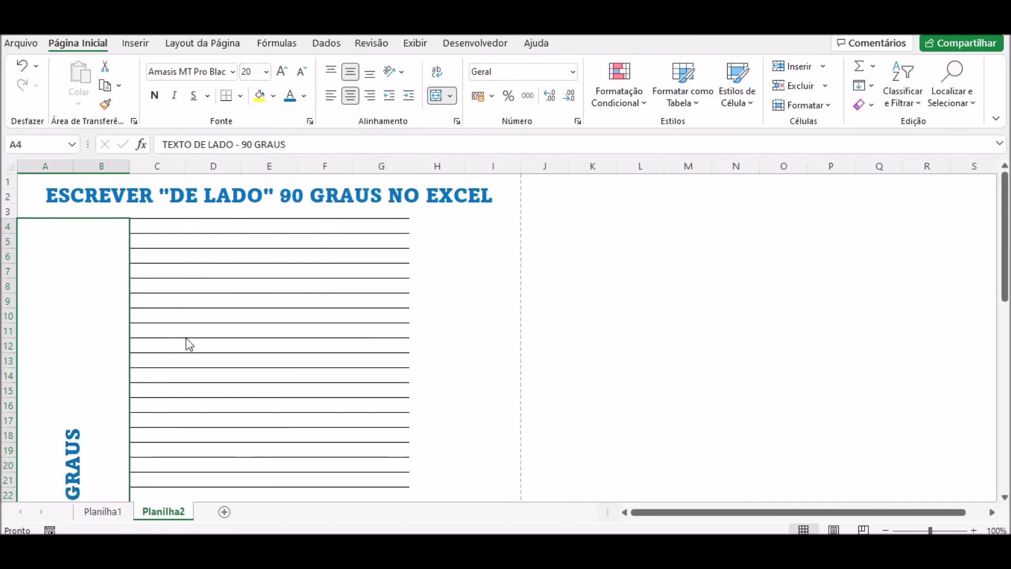
{"action": "scroll", "coordinate": [188, 343], "scroll_direction": "down", "scroll_amount": 5}
{"action": "scroll", "coordinate": [184, 336], "scroll_direction": "down", "scroll_amount": 2}
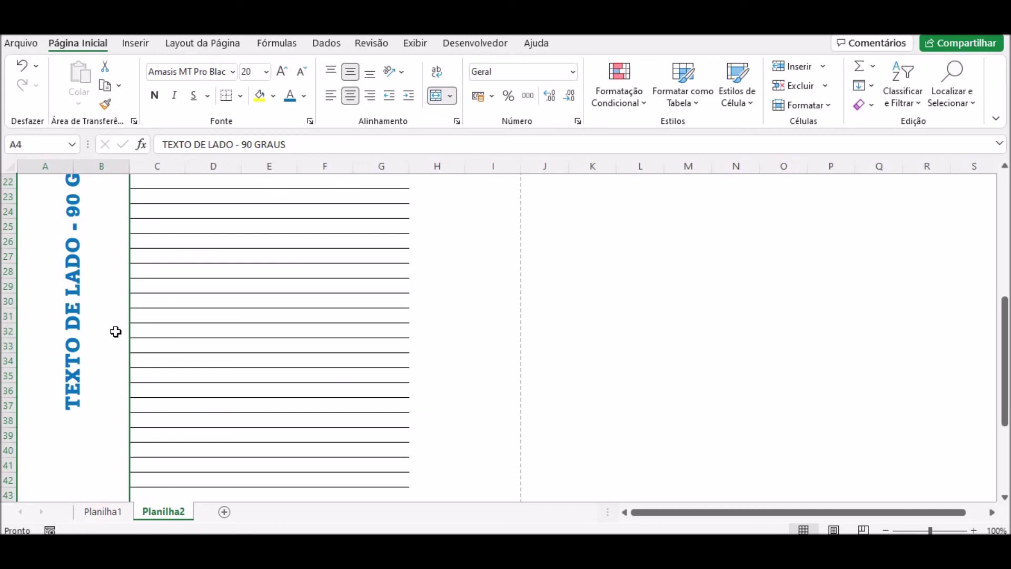
Step: Copy the formatted A4 side block and paste it into H4 on the right
{"action": "key", "text": "ctrl+c"}
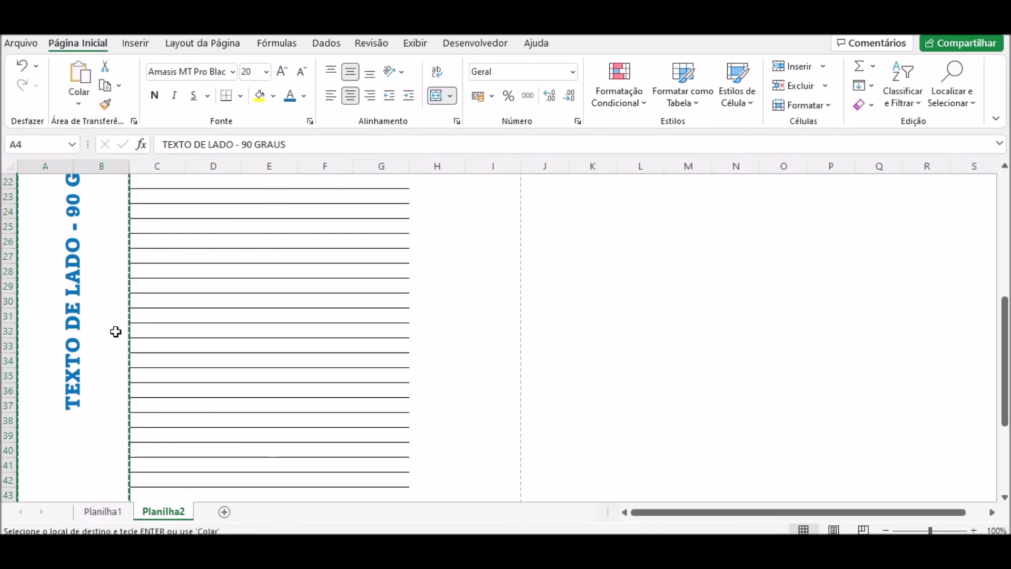
{"action": "left_click", "coordinate": [490, 275]}
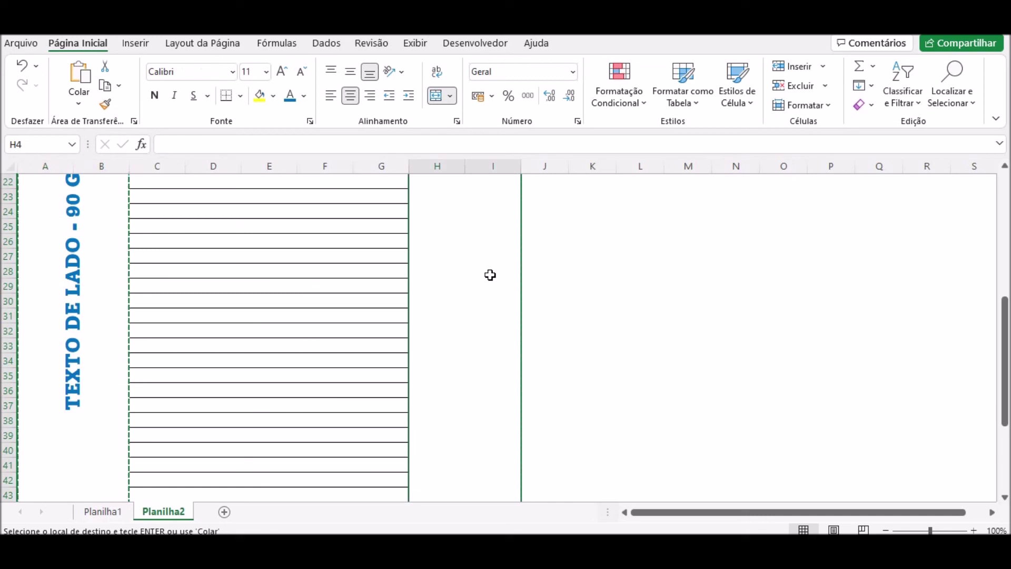
{"action": "key", "text": "ctrl+v"}
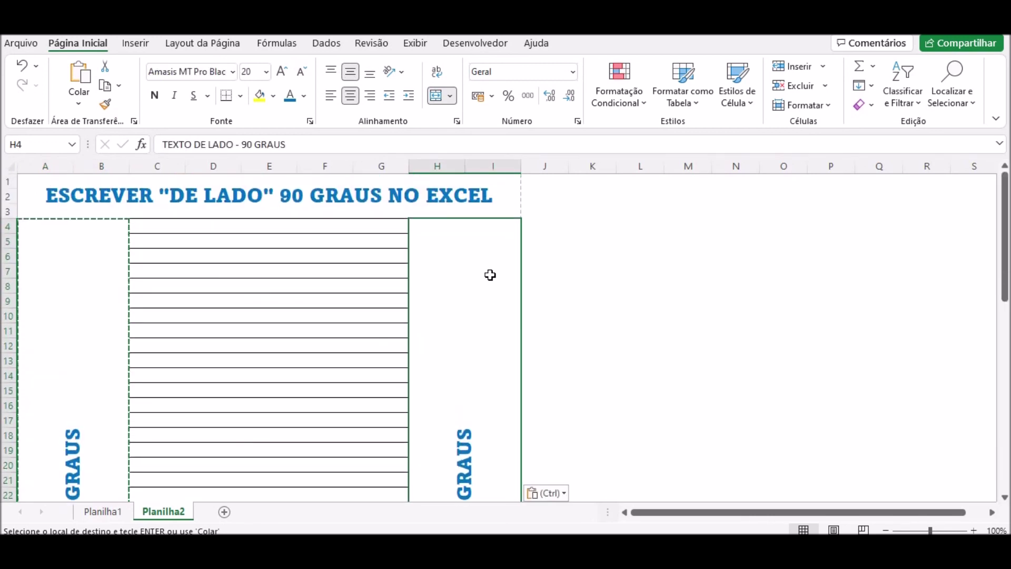
{"action": "scroll", "coordinate": [490, 275], "scroll_direction": "down", "scroll_amount": 2}
{"action": "scroll", "coordinate": [489, 275], "scroll_direction": "down", "scroll_amount": 2}
{"action": "scroll", "coordinate": [490, 275], "scroll_direction": "down", "scroll_amount": 2}
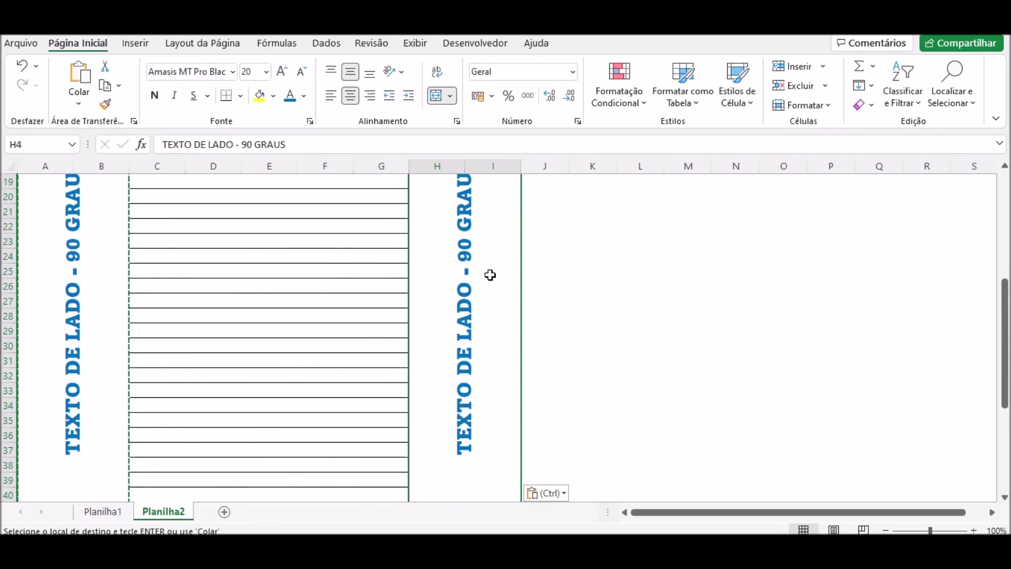
{"action": "right_click", "coordinate": [489, 275]}
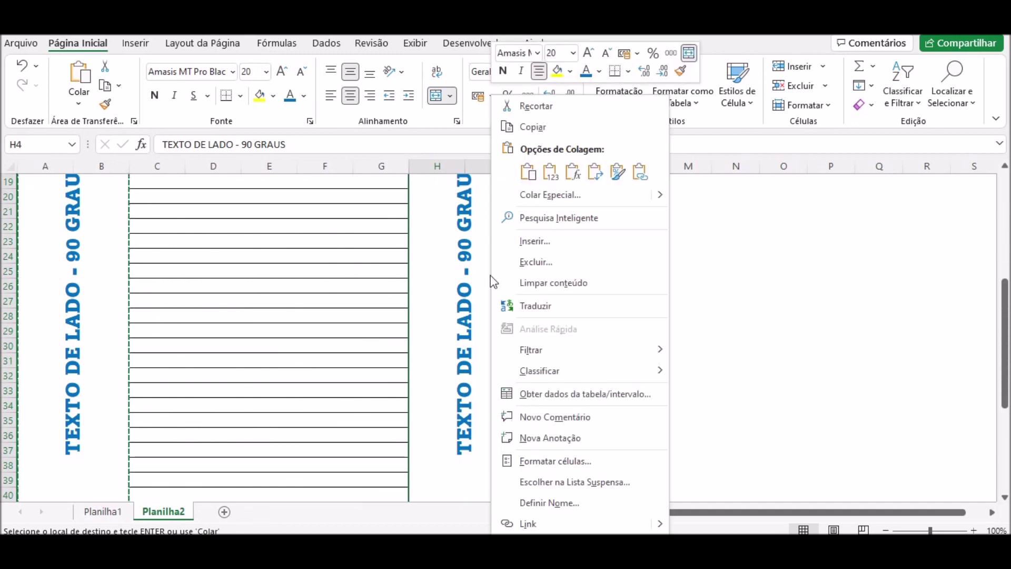
Step: Change the H4 side text orientation to -90 degrees
{"action": "left_click", "coordinate": [566, 466]}
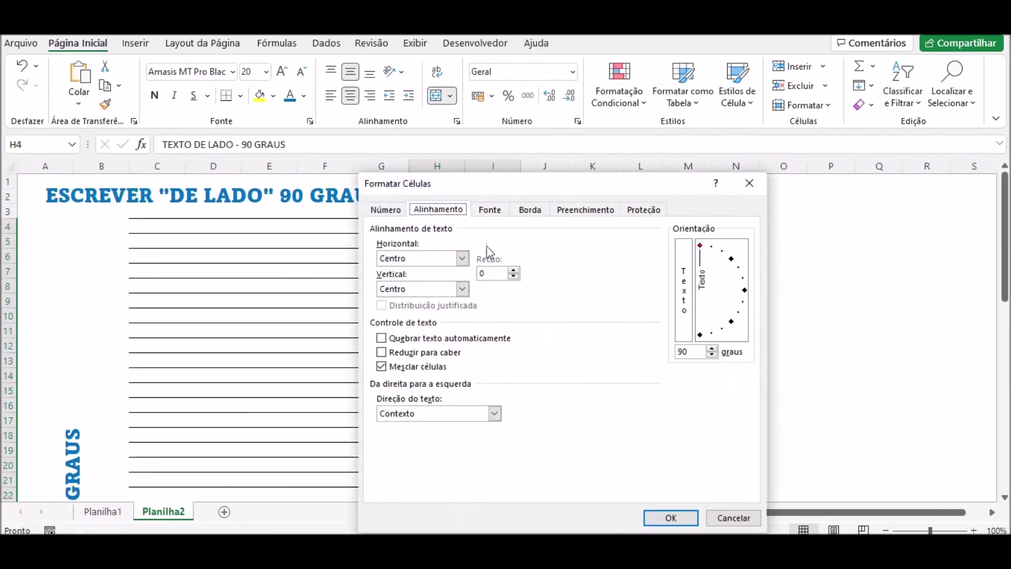
{"action": "left_click", "coordinate": [700, 335]}
{"action": "left_click", "coordinate": [671, 518]}
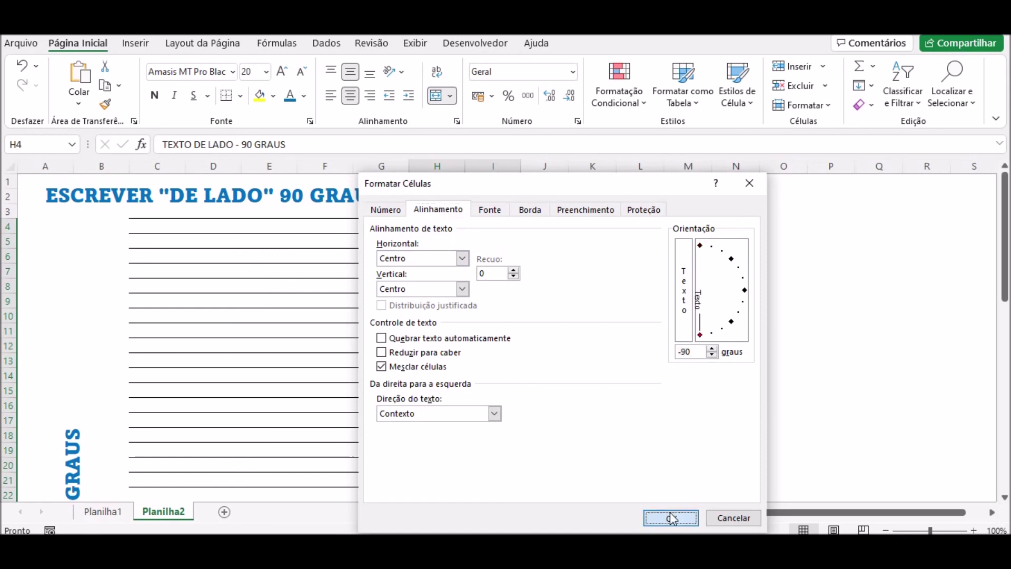
{"action": "scroll", "coordinate": [550, 319], "scroll_direction": "down", "scroll_amount": 4}
{"action": "scroll", "coordinate": [550, 319], "scroll_direction": "up", "scroll_amount": 2}
{"action": "scroll", "coordinate": [549, 319], "scroll_direction": "up", "scroll_amount": 2}
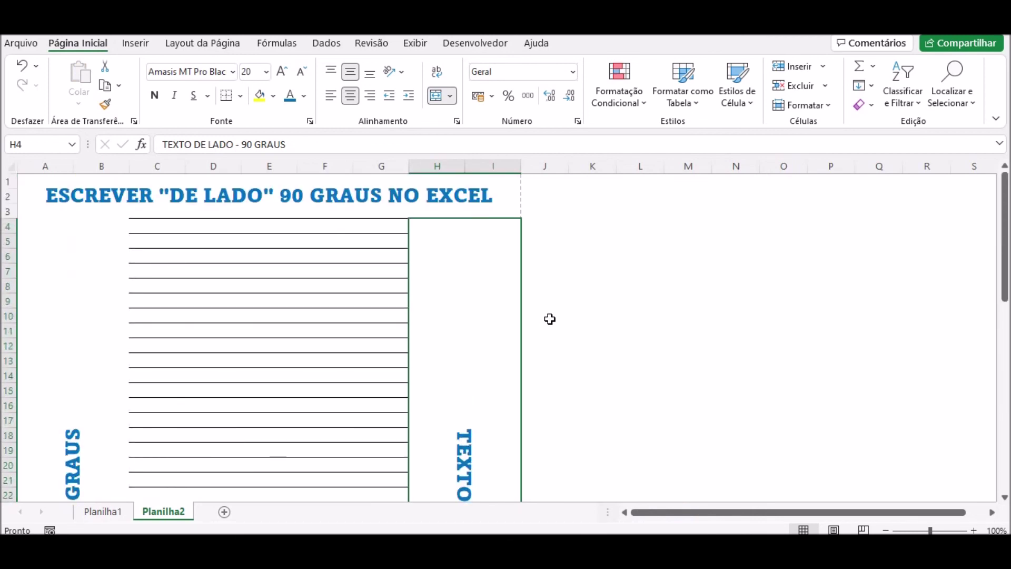
{"action": "left_click", "coordinate": [26, 46]}
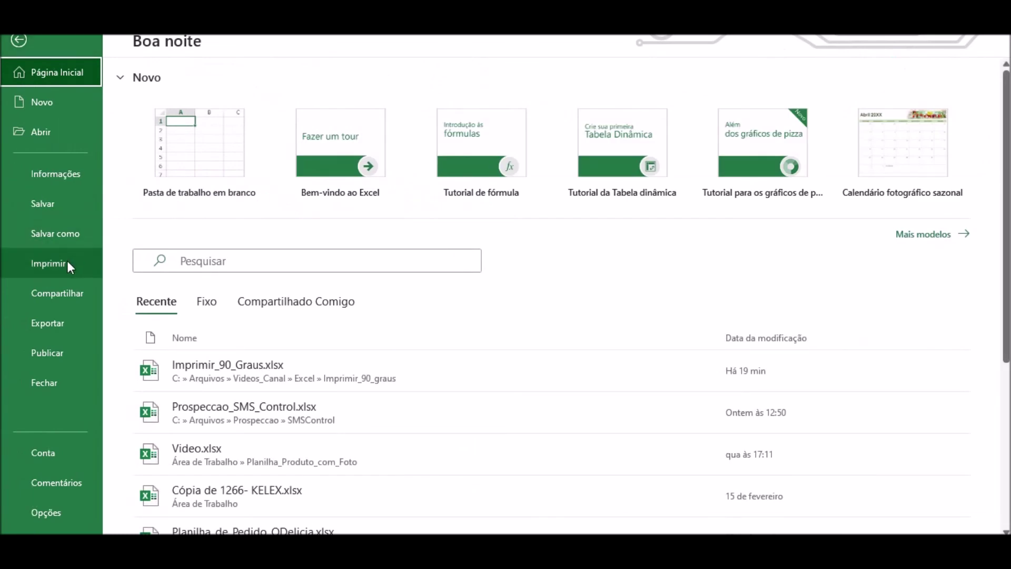
Step: Show the Imprimir preview of Planilha2 with both rotated side texts
{"action": "left_click", "coordinate": [68, 261]}
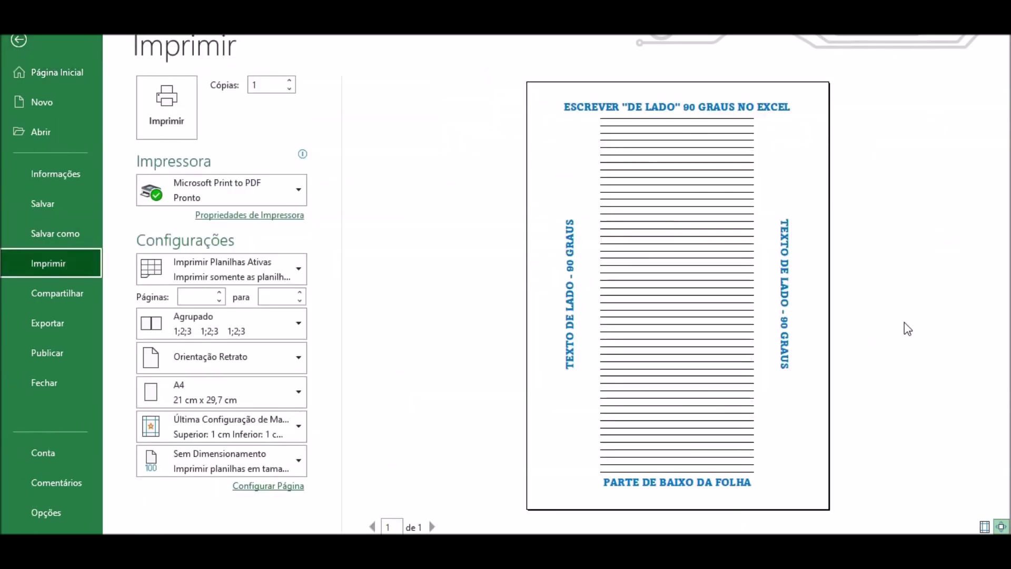